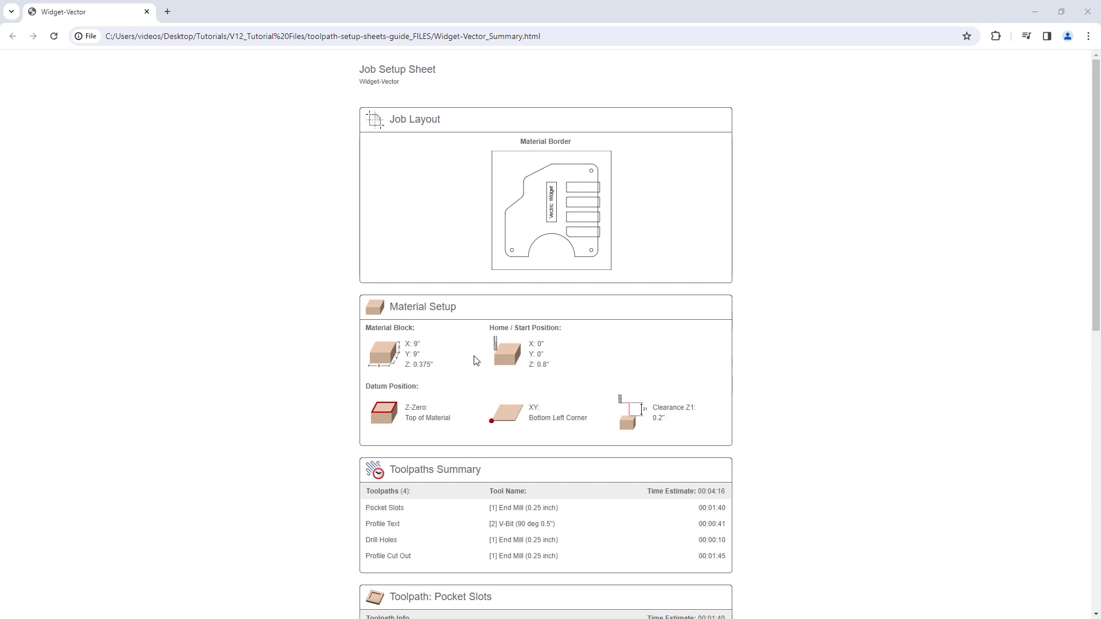
Review the Widget-Vector job setup sheet from the job layout through the material setup and each toolpath's details
scroll(481, 356, "down", 4)
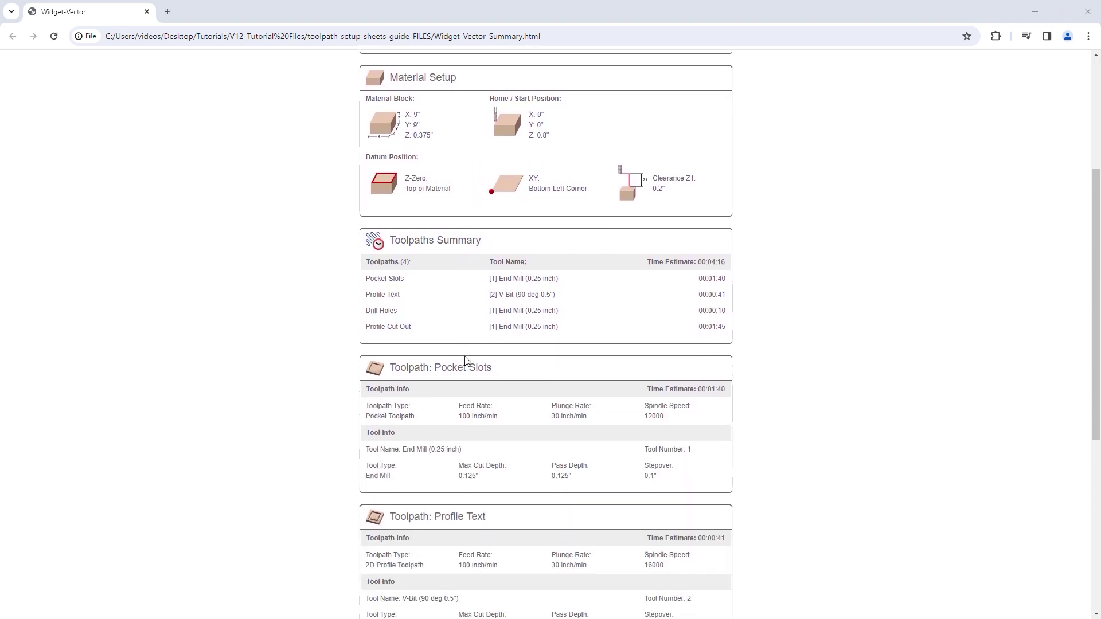
scroll(465, 360, "down", 4)
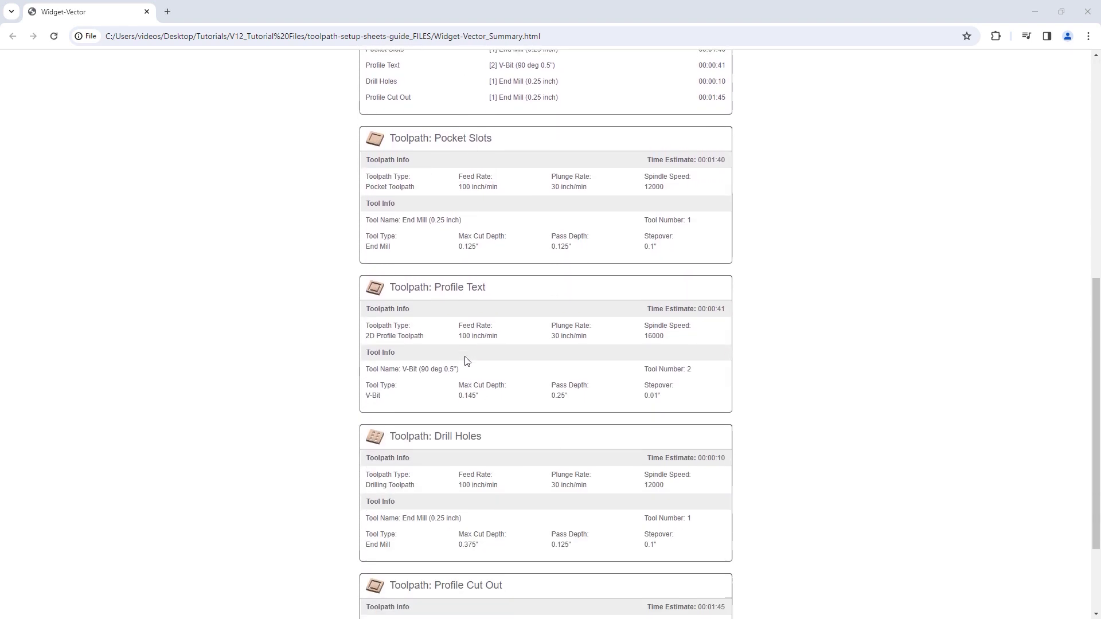
scroll(460, 358, "down", 2)
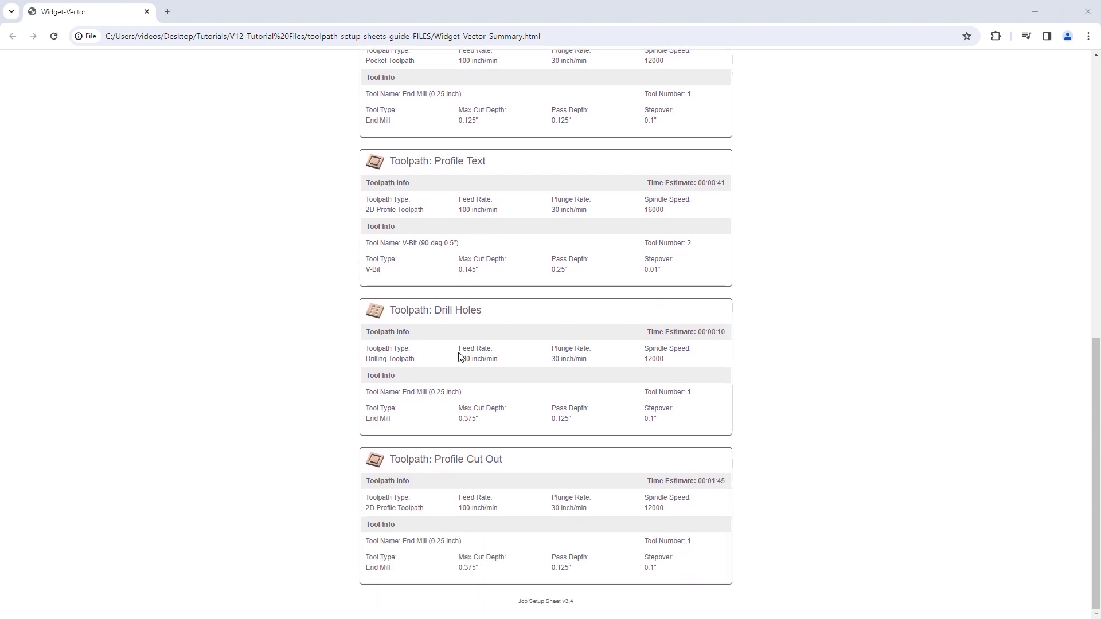
scroll(459, 357, "up", 10)
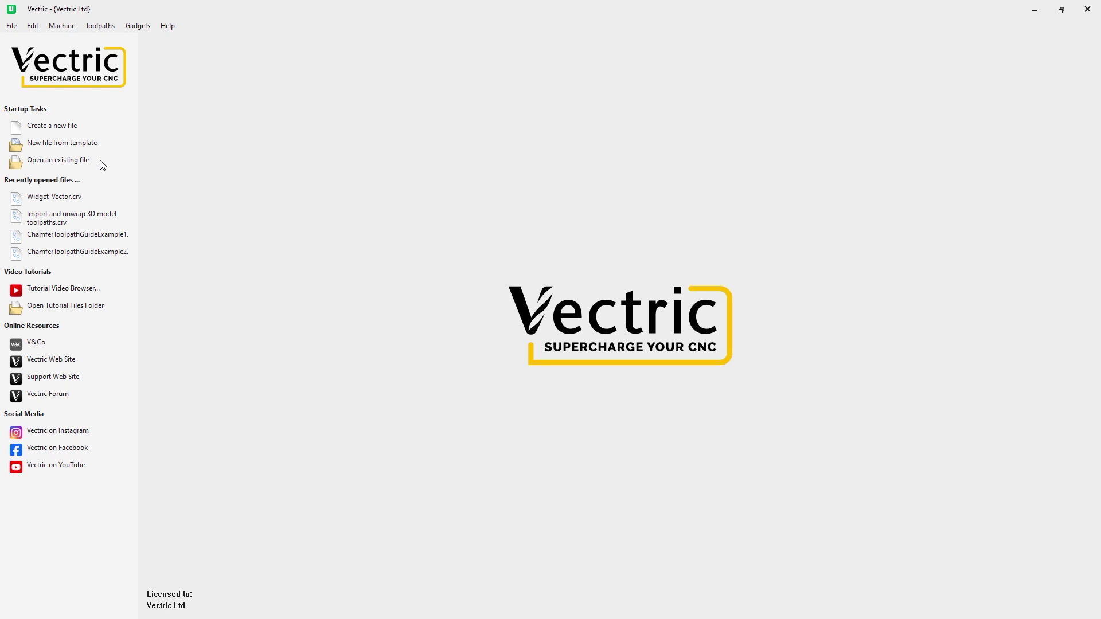
Switch to Vectric and open the existing file Widget-Vector.crv from the toolpath-setup-sheets-guide_FILES folder
left_click(81, 161)
left_click(540, 271)
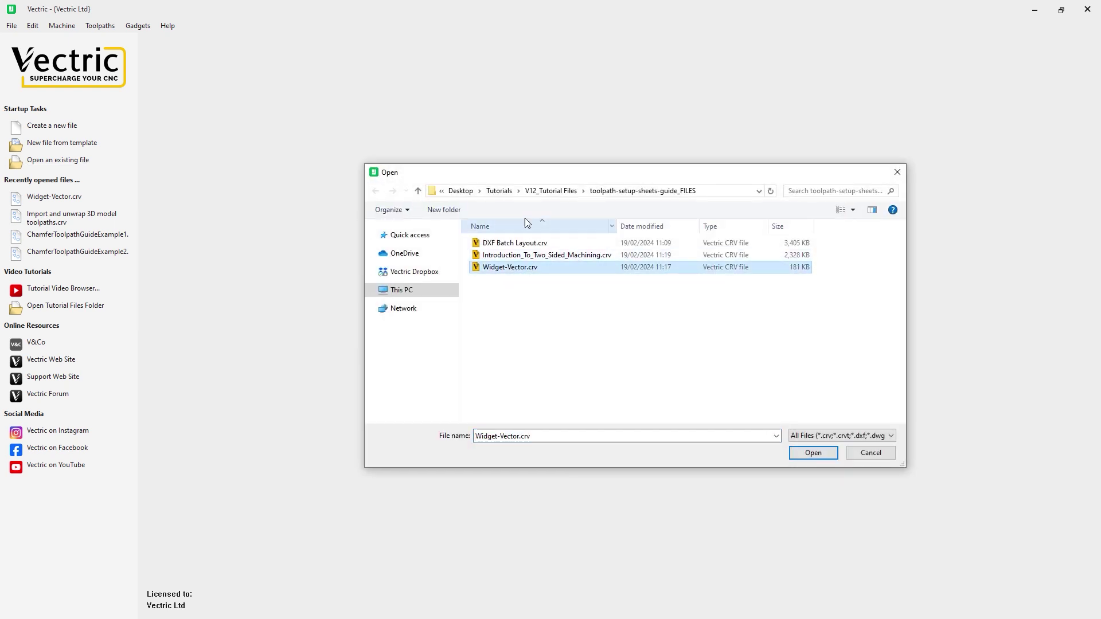
double_click(521, 267)
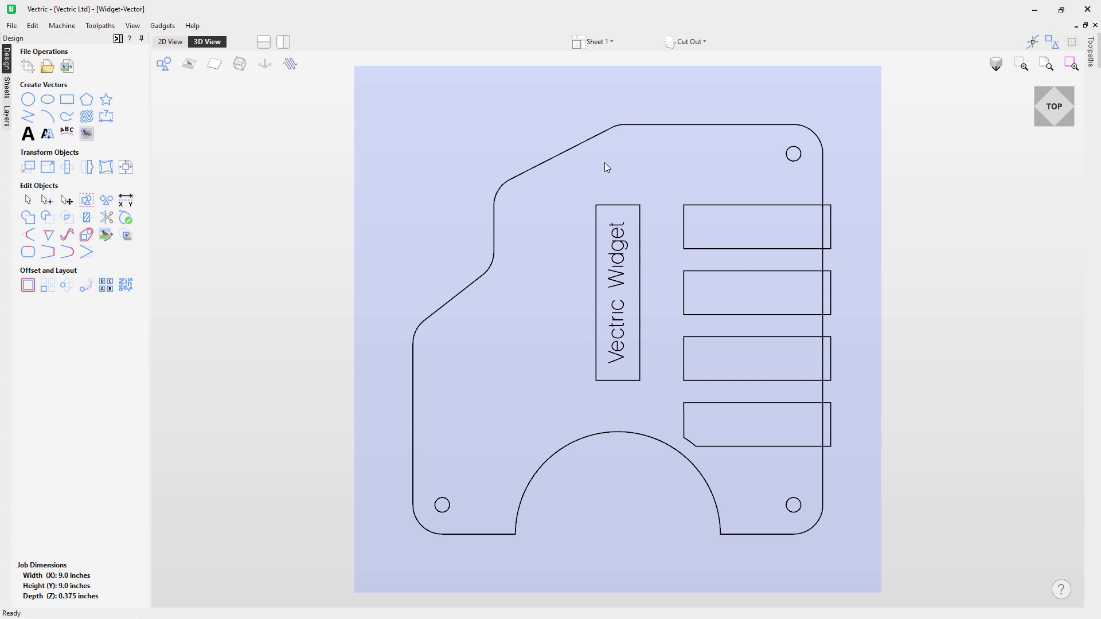
Hide and show the Cut Out, Slots, Drill Holes and Text layers one at a time to check which vectors each contains
left_click(705, 42)
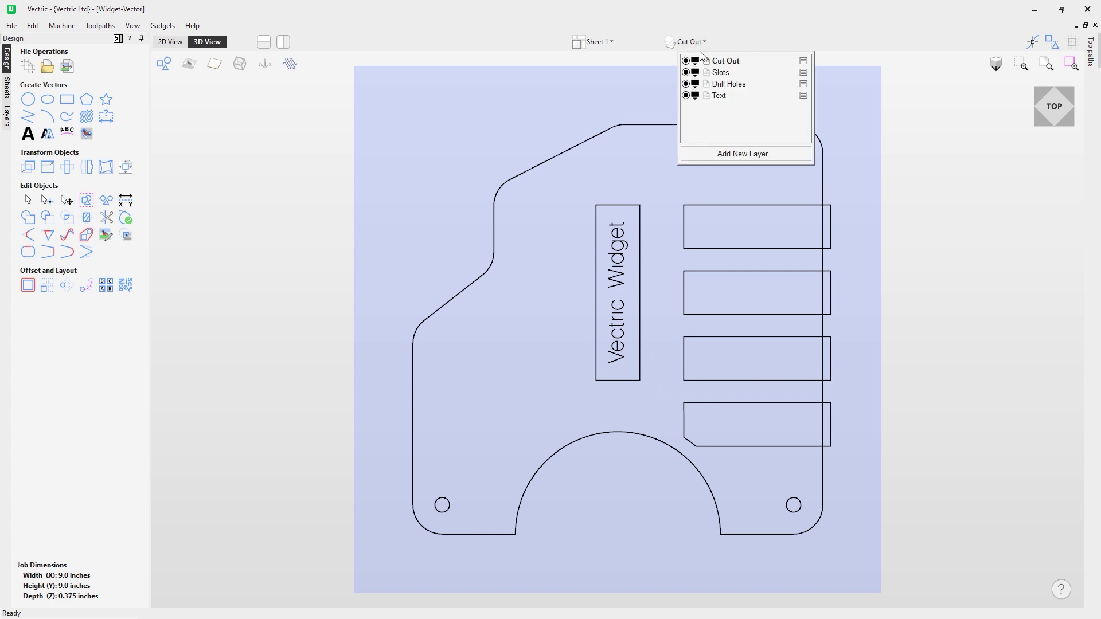
left_click(686, 60)
left_click(685, 61)
left_click(686, 73)
left_click(686, 72)
left_click(686, 84)
left_click(686, 84)
left_click(686, 95)
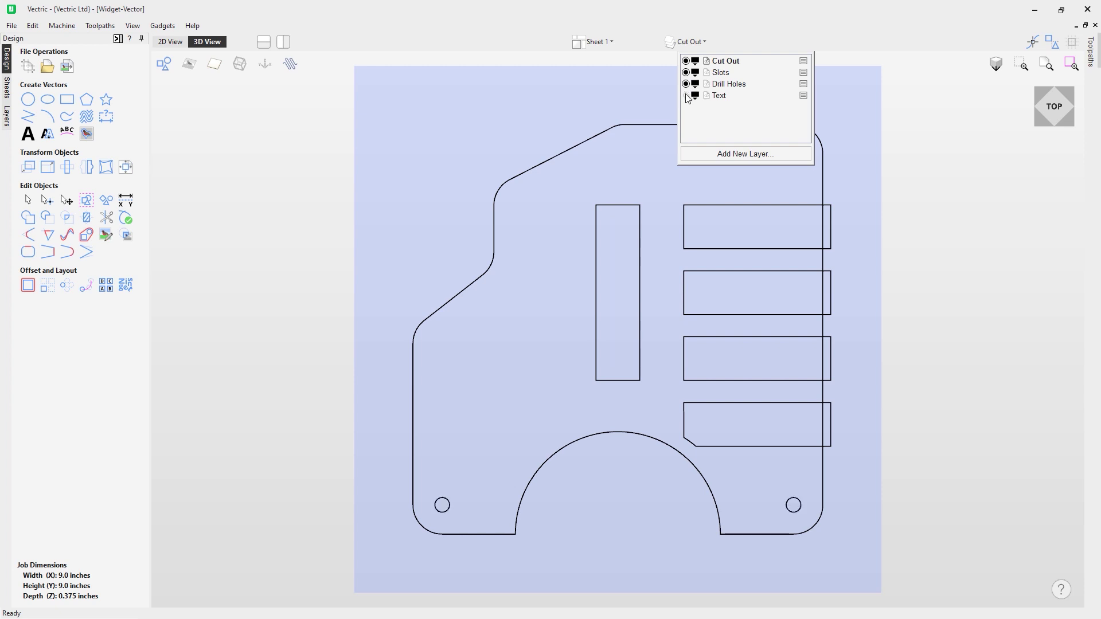
left_click(686, 95)
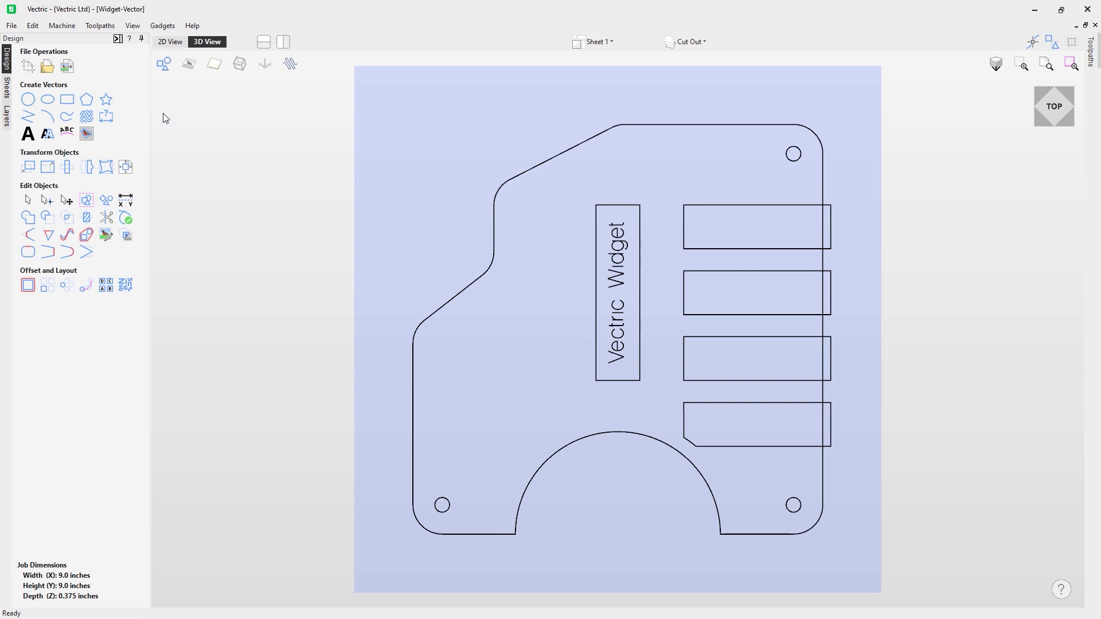
Switch to the toolpaths workspace and review the material setup for Sheet 1, keeping its settings
left_click(118, 40)
left_click(962, 66)
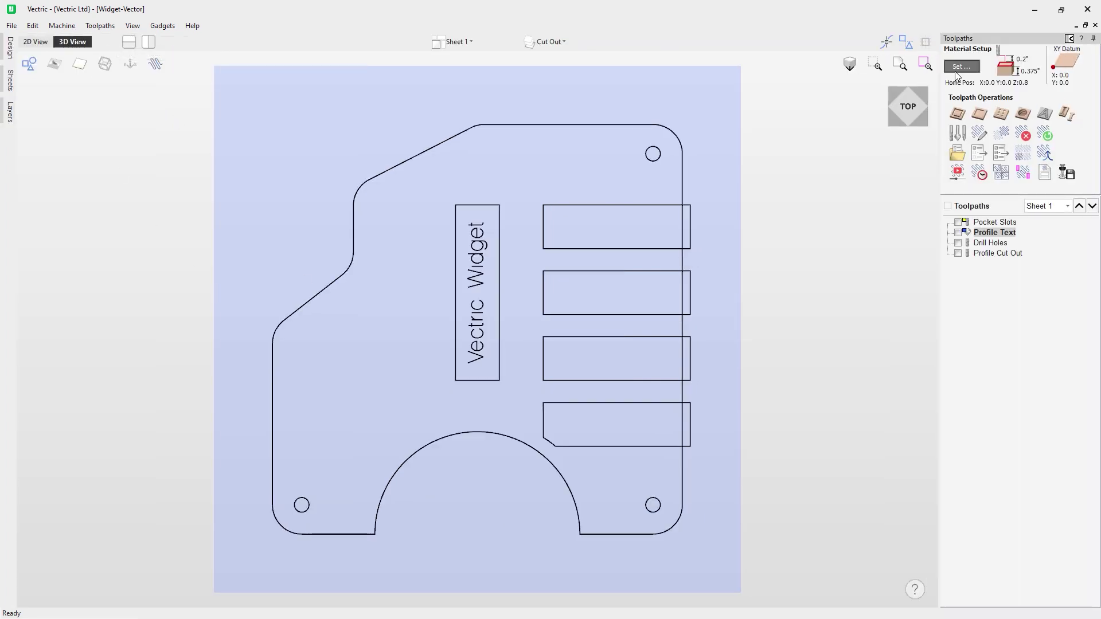
left_click(1061, 106)
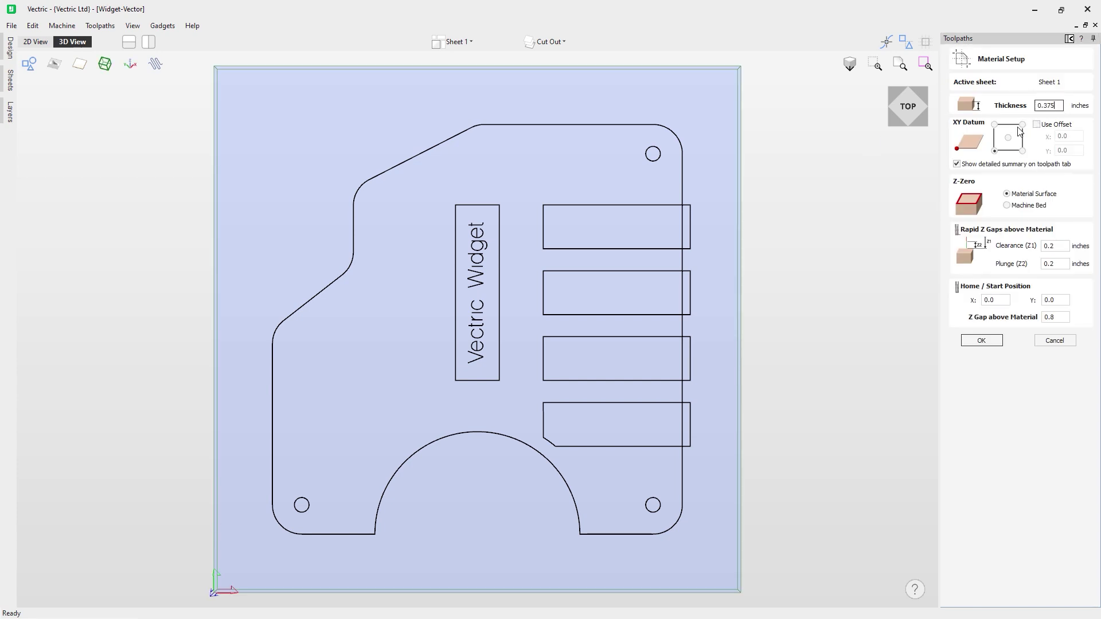
left_click(982, 341)
Select the Pocket Slots, Profile Text, Drill Holes and Profile Cut Out toolpaths in turn to identify the vectors each one uses
left_click(979, 220)
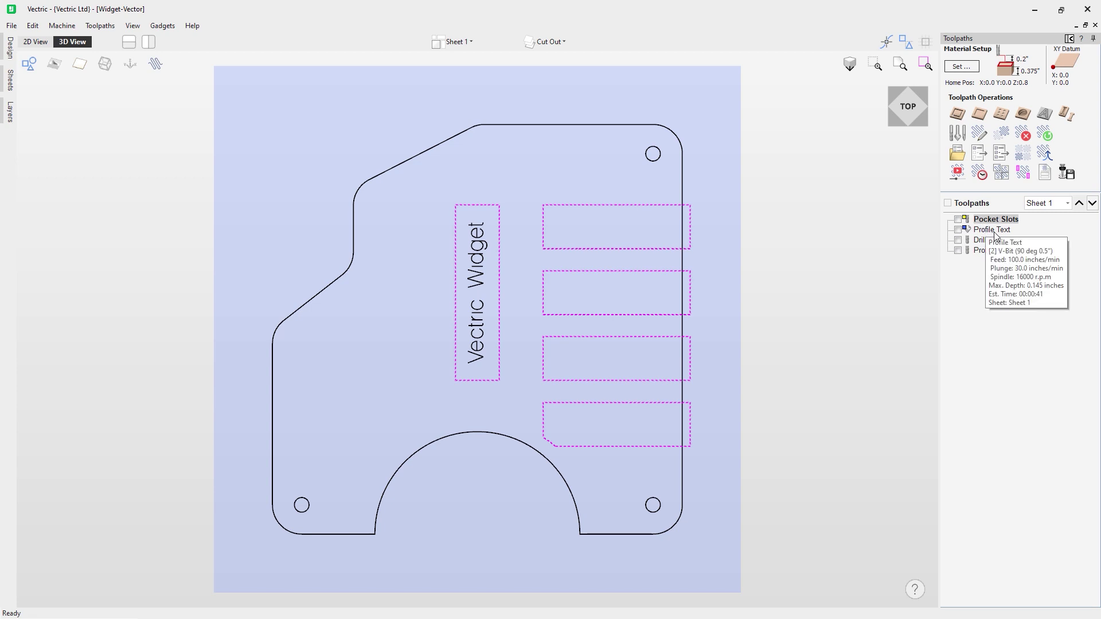
left_click(995, 232)
left_click(996, 241)
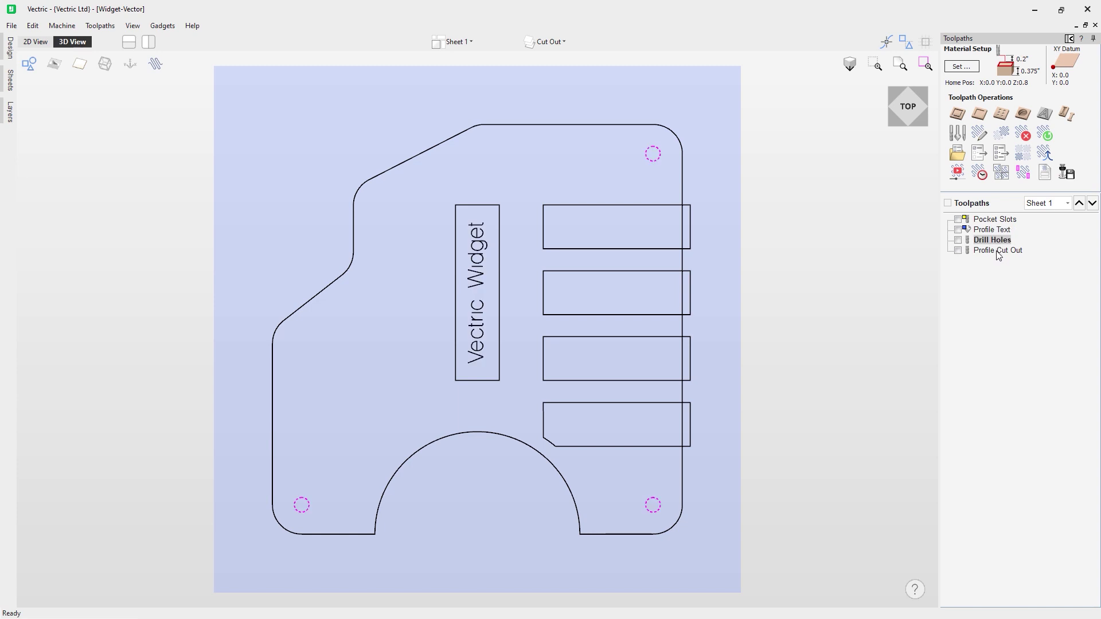
left_click(999, 251)
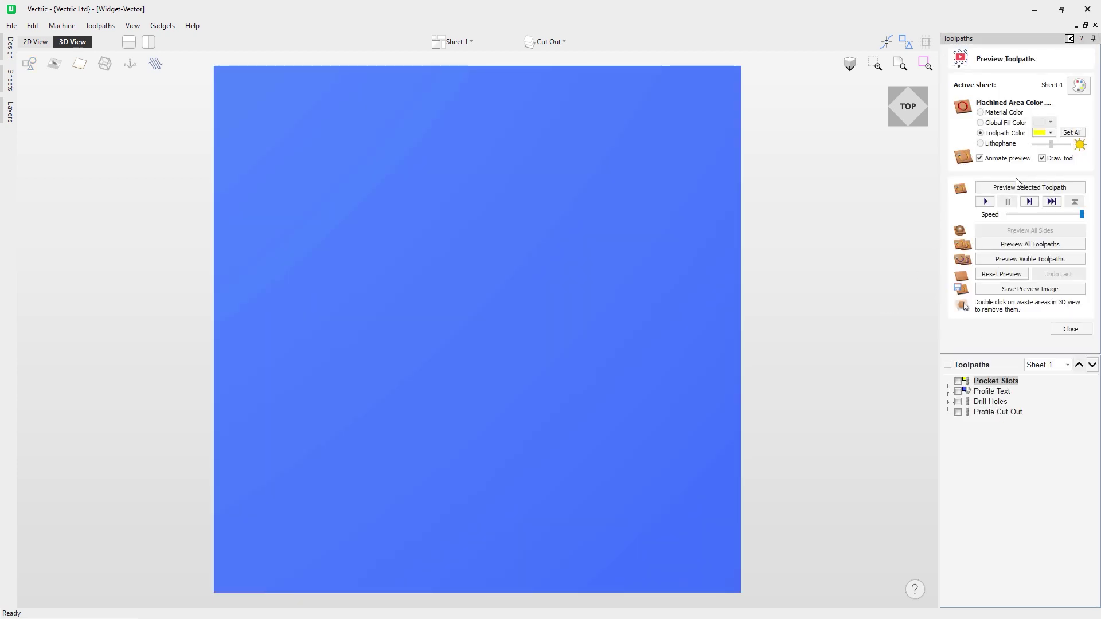
Simulate the Pocket Slots, Profile Text, Drill Holes and Profile Cut Out toolpaths one by one in the toolpath preview
left_click(1027, 188)
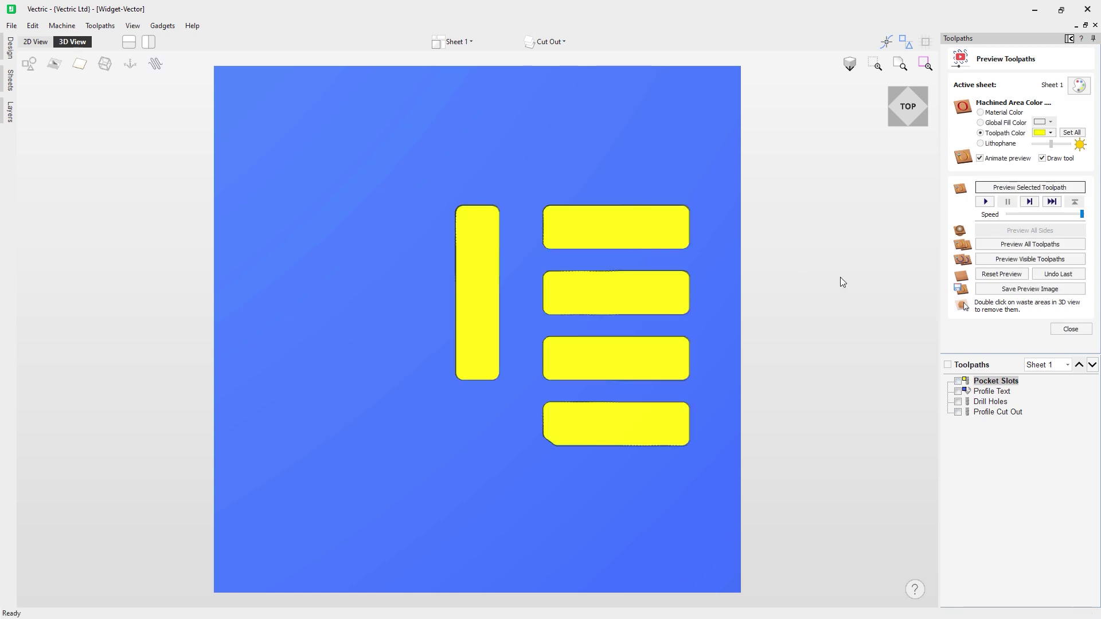
left_click(1002, 392)
left_click(1021, 188)
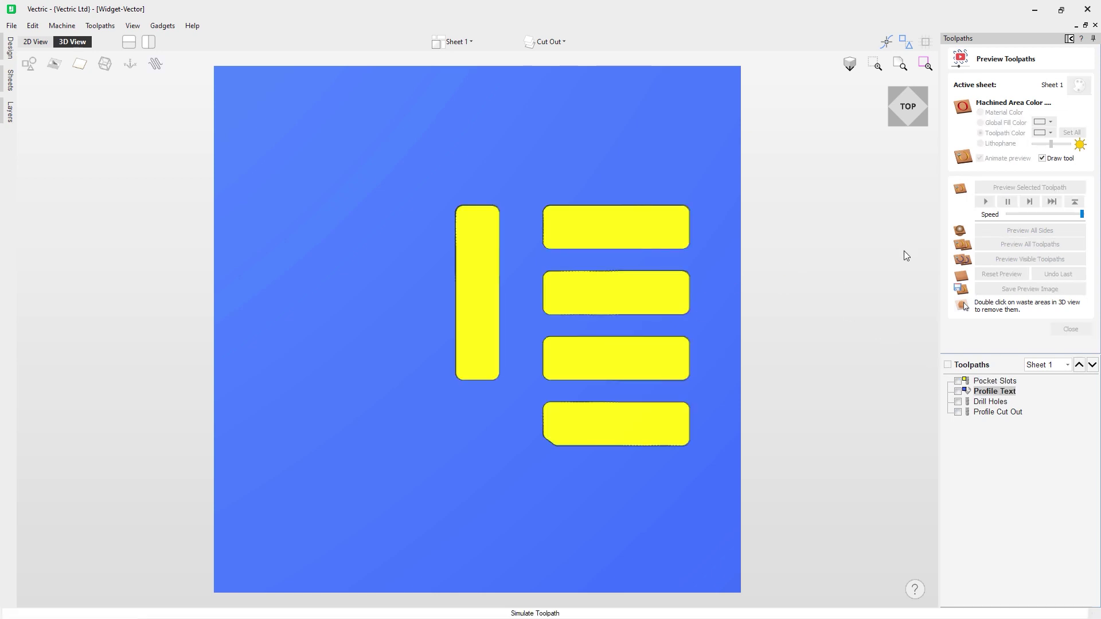
left_click(992, 402)
left_click(1029, 187)
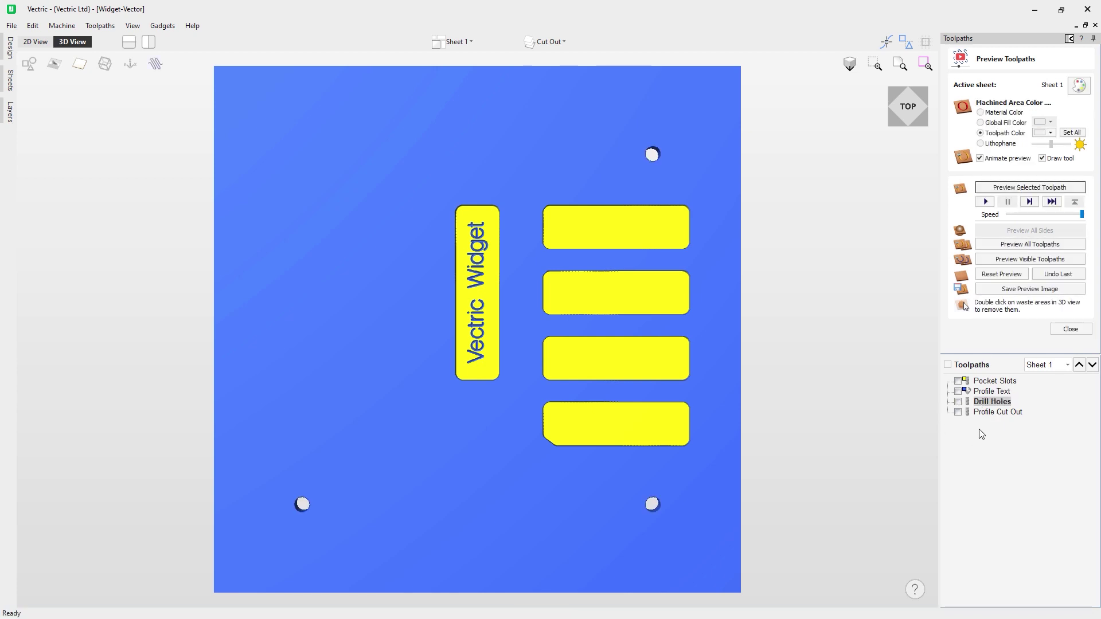
left_click(998, 412)
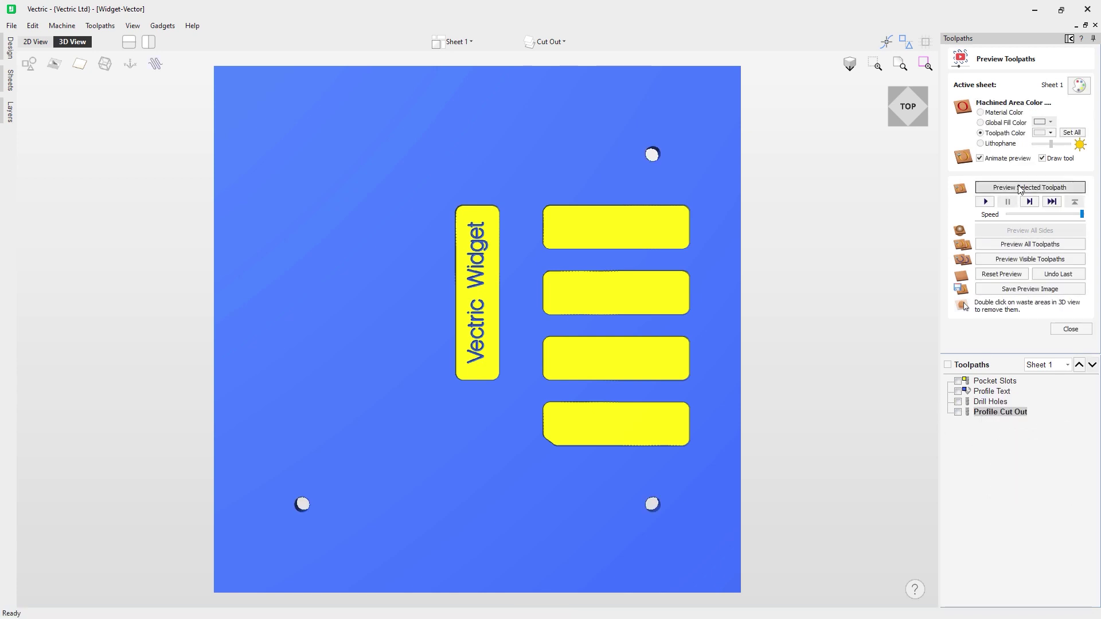
left_click(1018, 189)
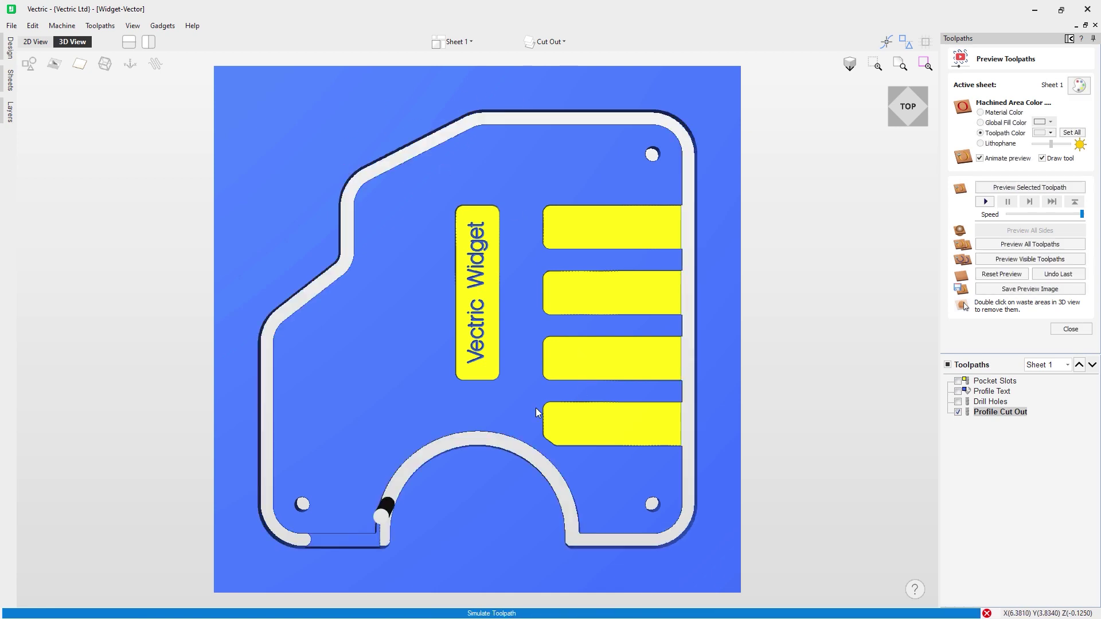
Remove the waste material around the previewed widget, inspect the part in 3D and close the toolpath preview
double_click(298, 213)
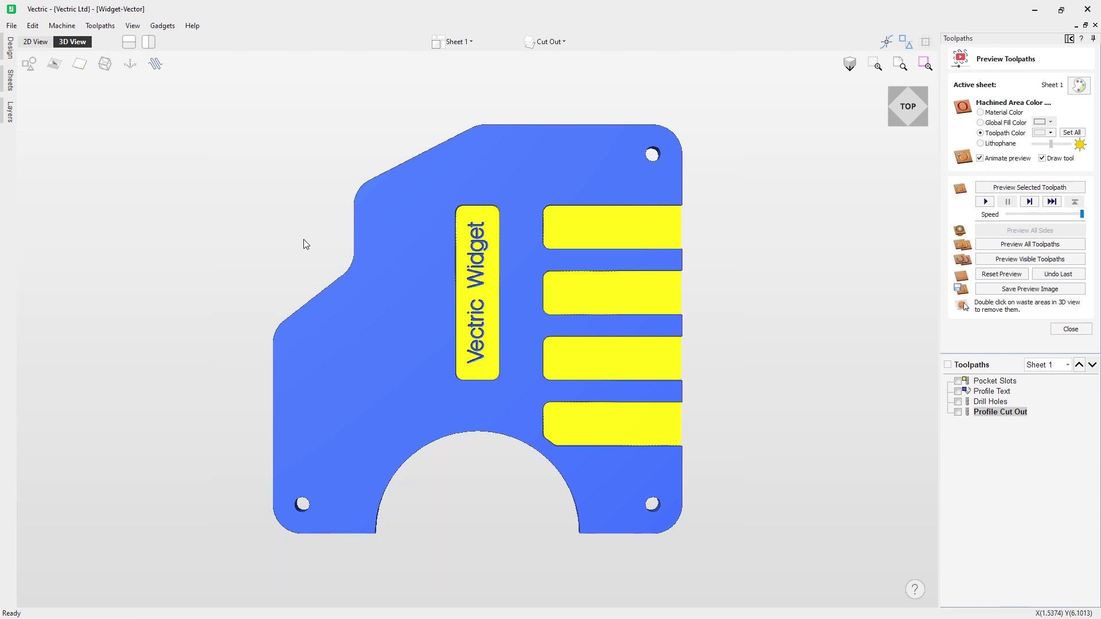
left_click_drag(384, 319, 831, 173)
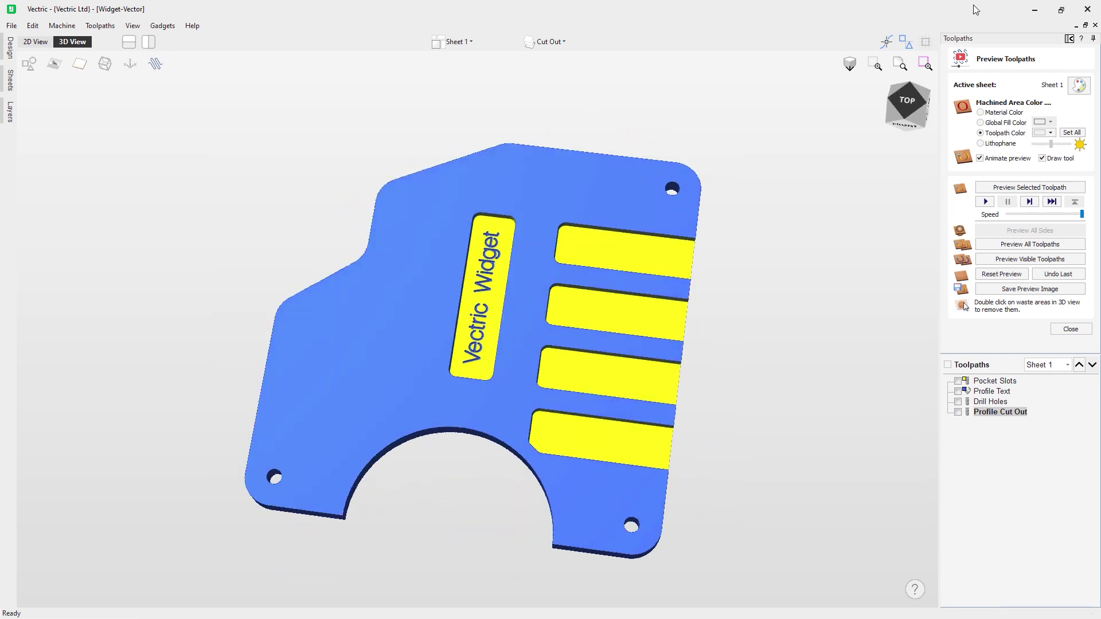
left_click(913, 104)
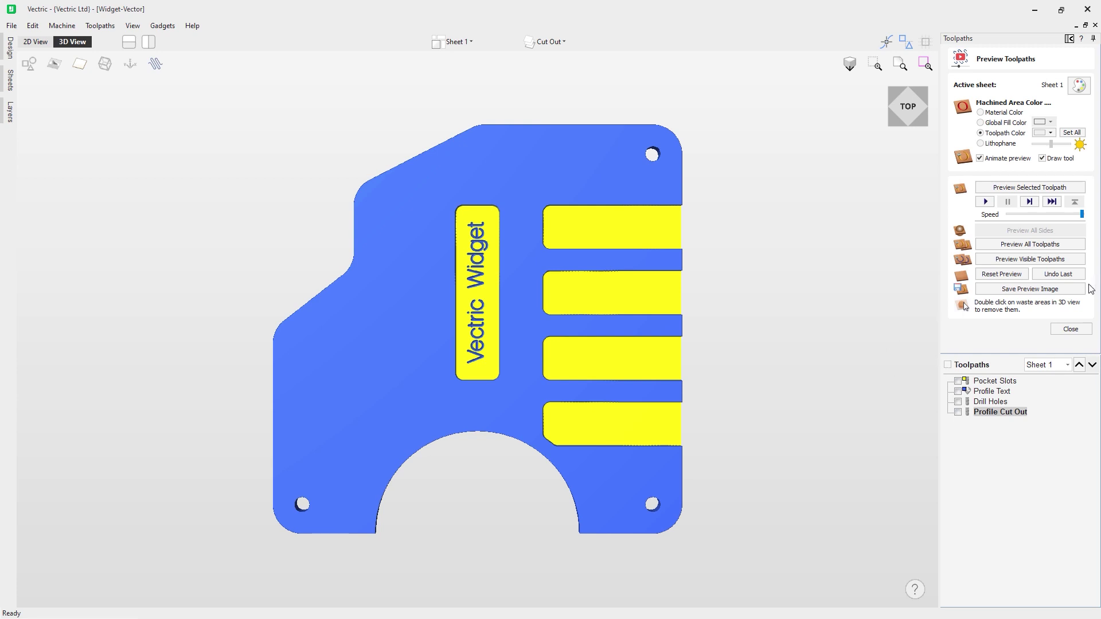
left_click(1071, 329)
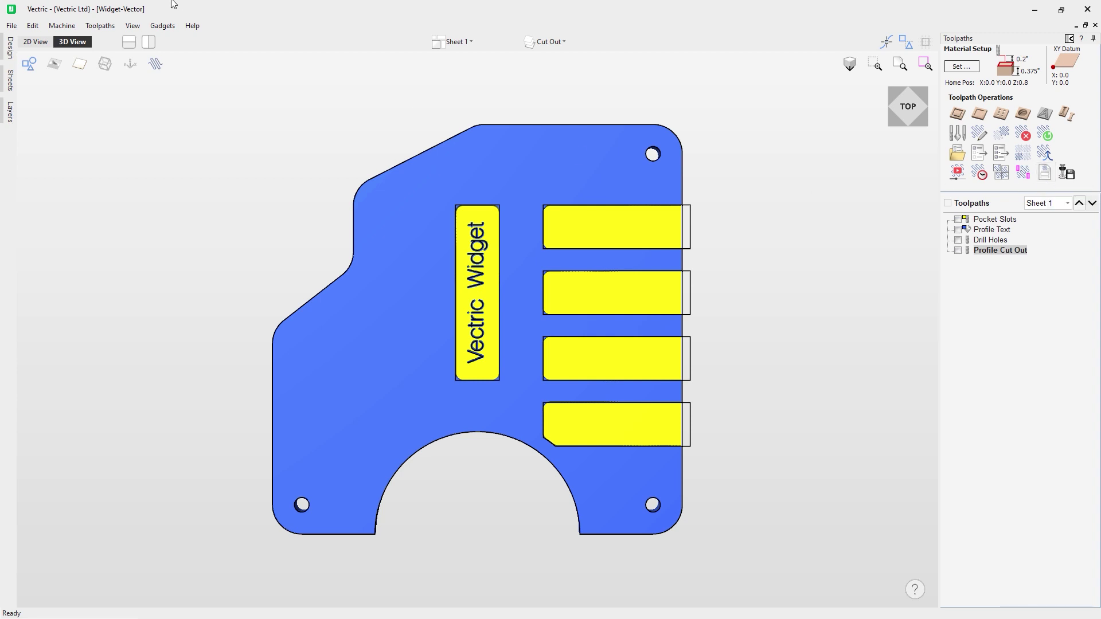
Create a job sheet for the toolpaths and save it as Widget-Vector_Summary.html, replacing the existing file
left_click(104, 27)
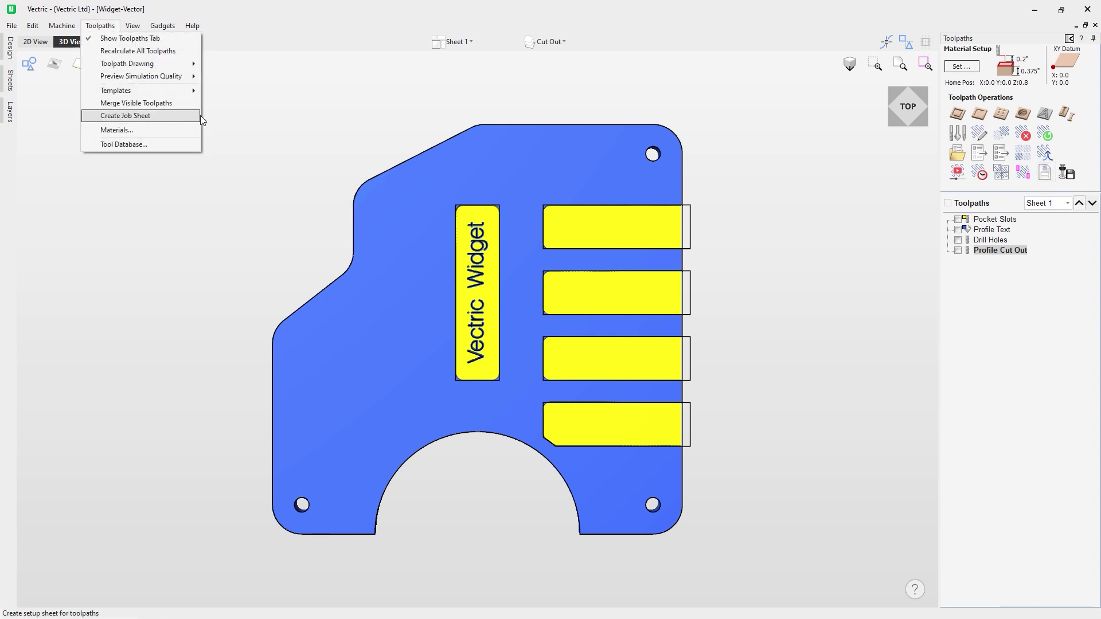
left_click(126, 115)
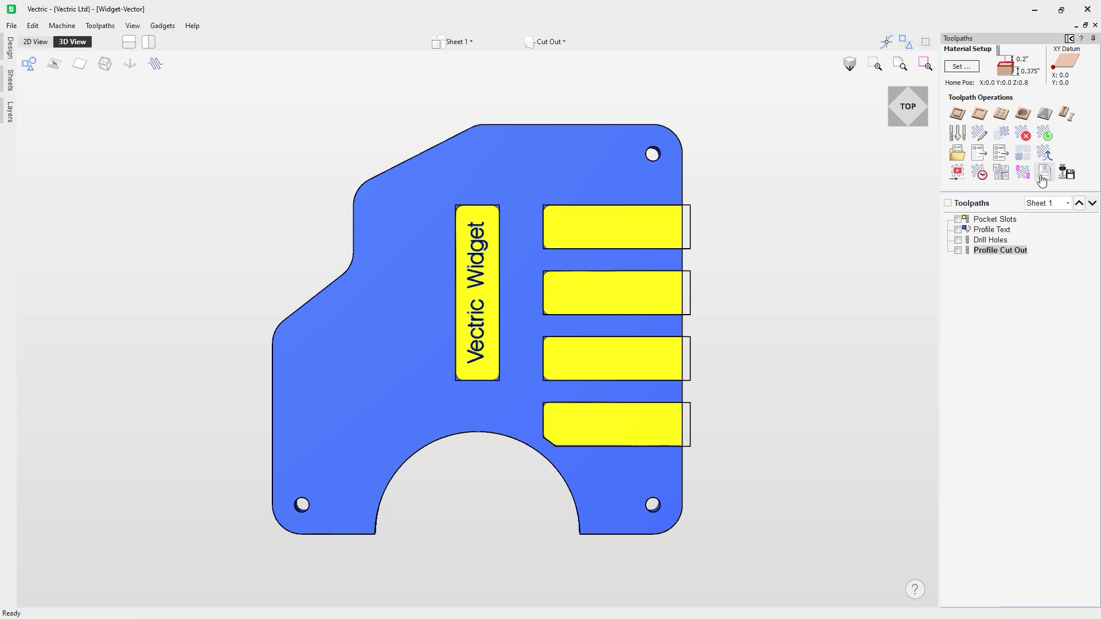
left_click(1044, 180)
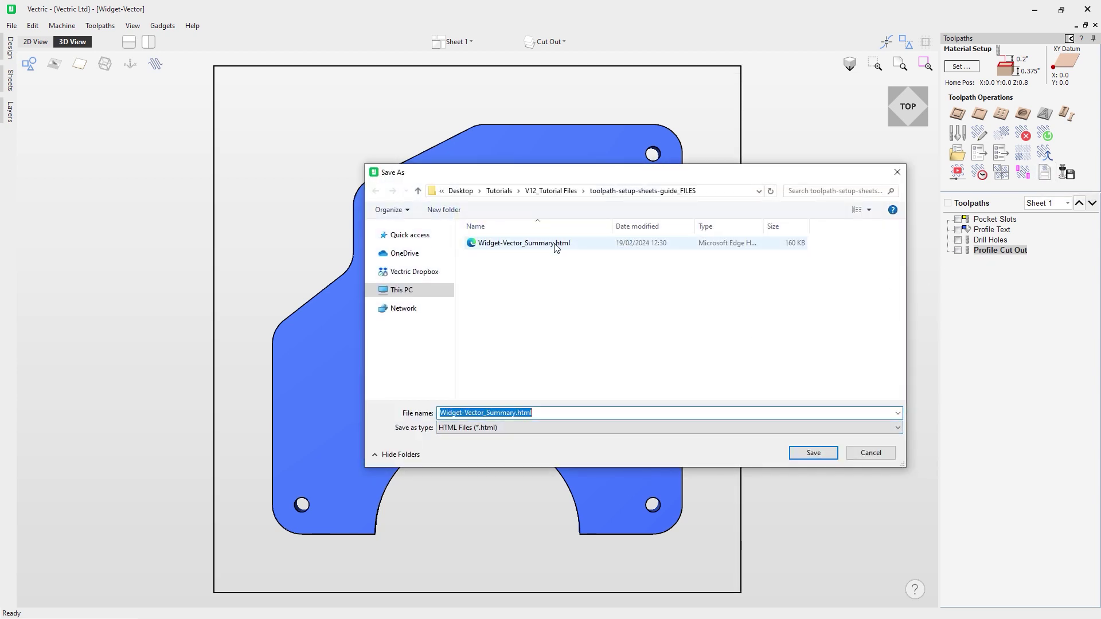
left_click(809, 453)
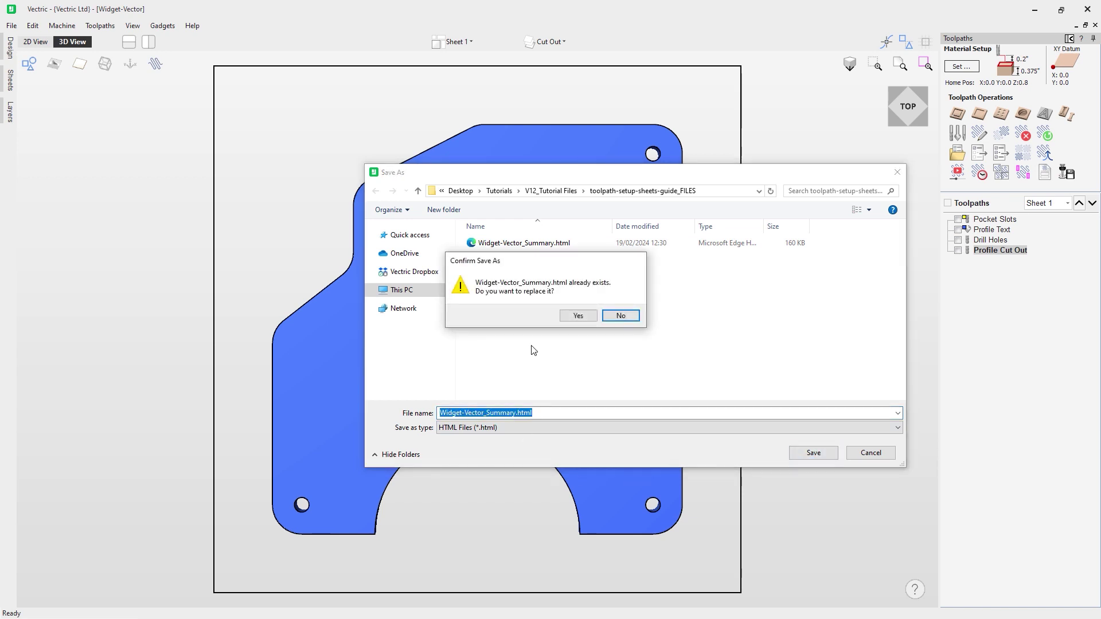
left_click(578, 316)
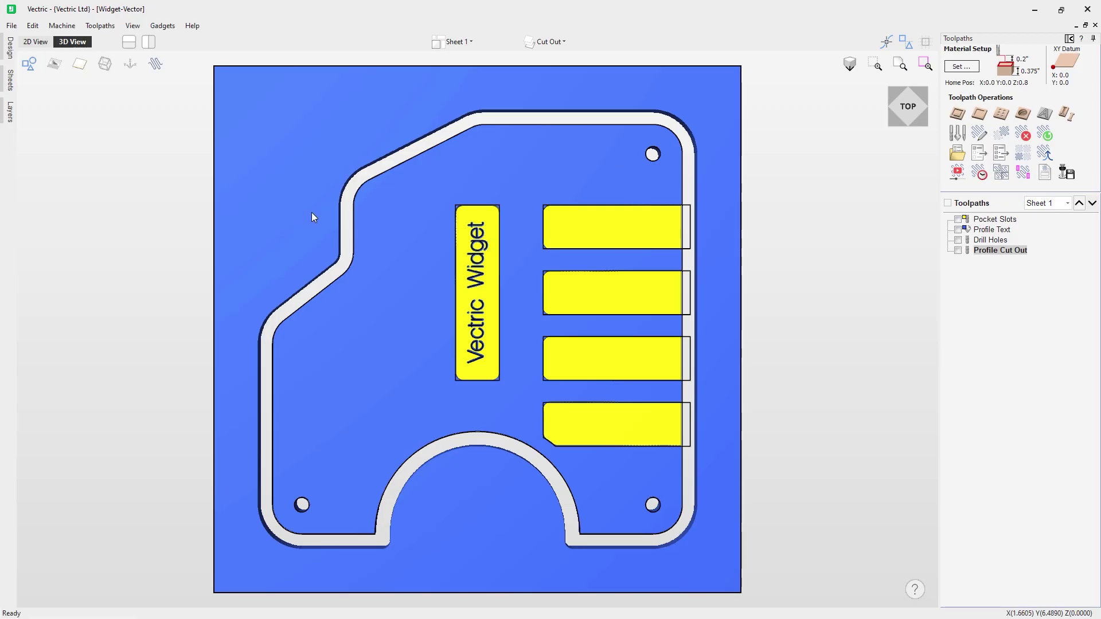
Hide the Text, Drill Holes and Slots layers, leaving only the Cut Out layer visible
left_click(559, 42)
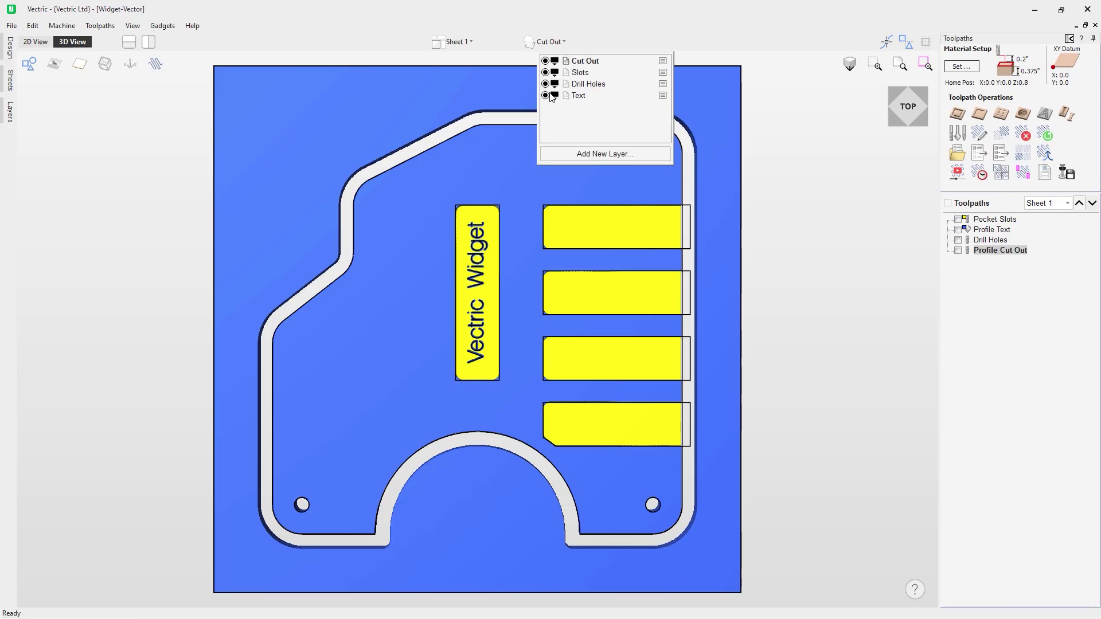
left_click(545, 95)
left_click(546, 83)
left_click(546, 73)
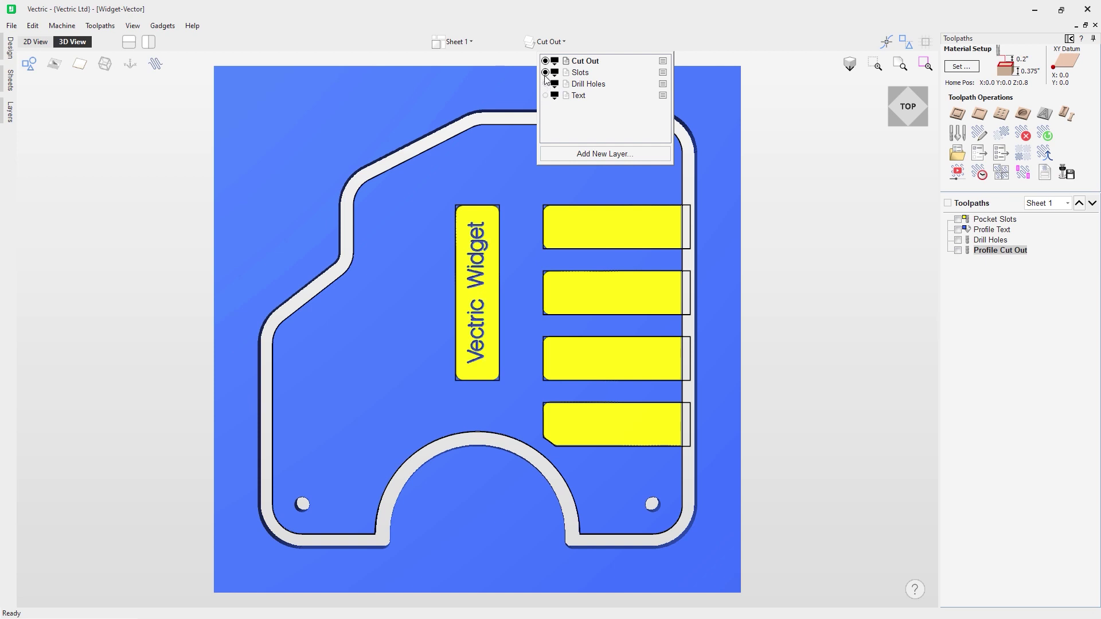
left_click(764, 92)
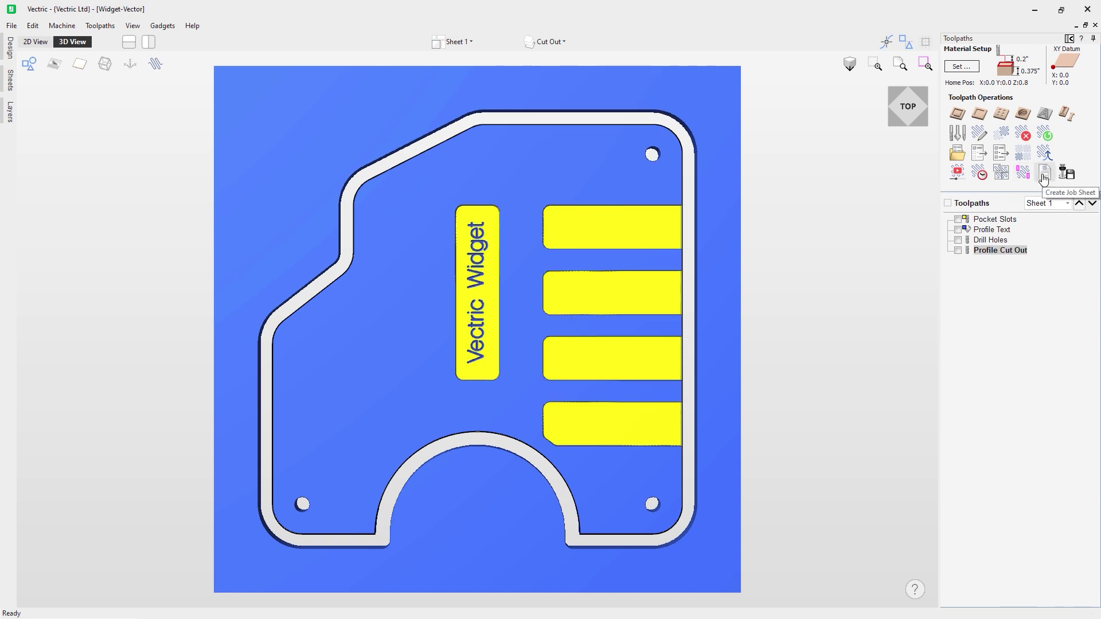
Create another job sheet and save it as Widget-Vector_Profile_Summary.html
left_click(1043, 179)
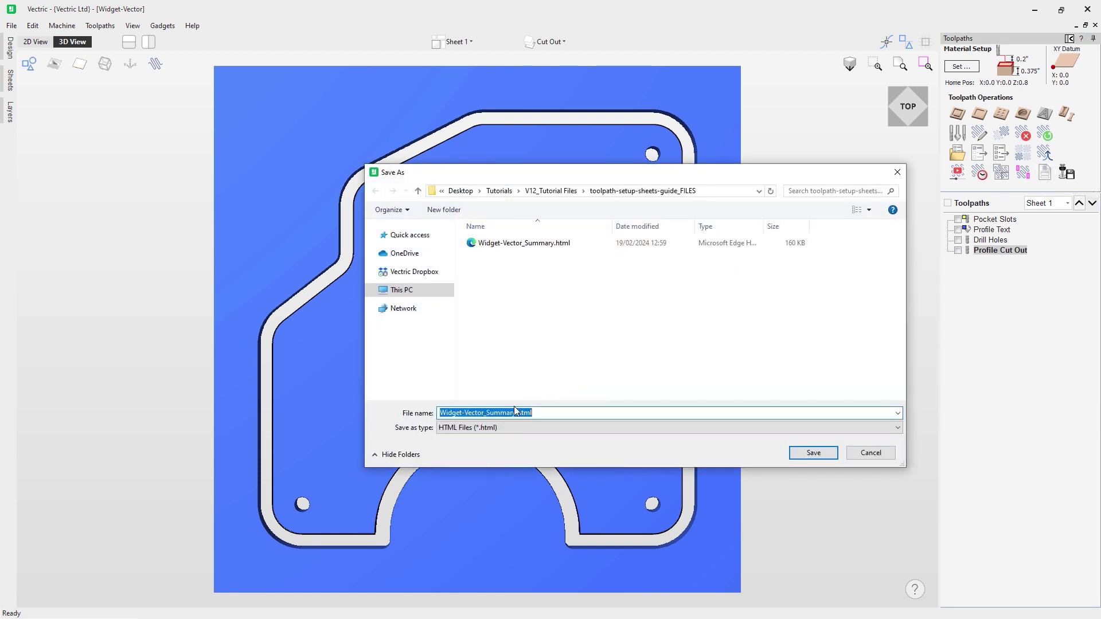
left_click(506, 413)
key("Left")
key("Left")
key("Left")
key("Left")
type("Profile_")
key("Return")
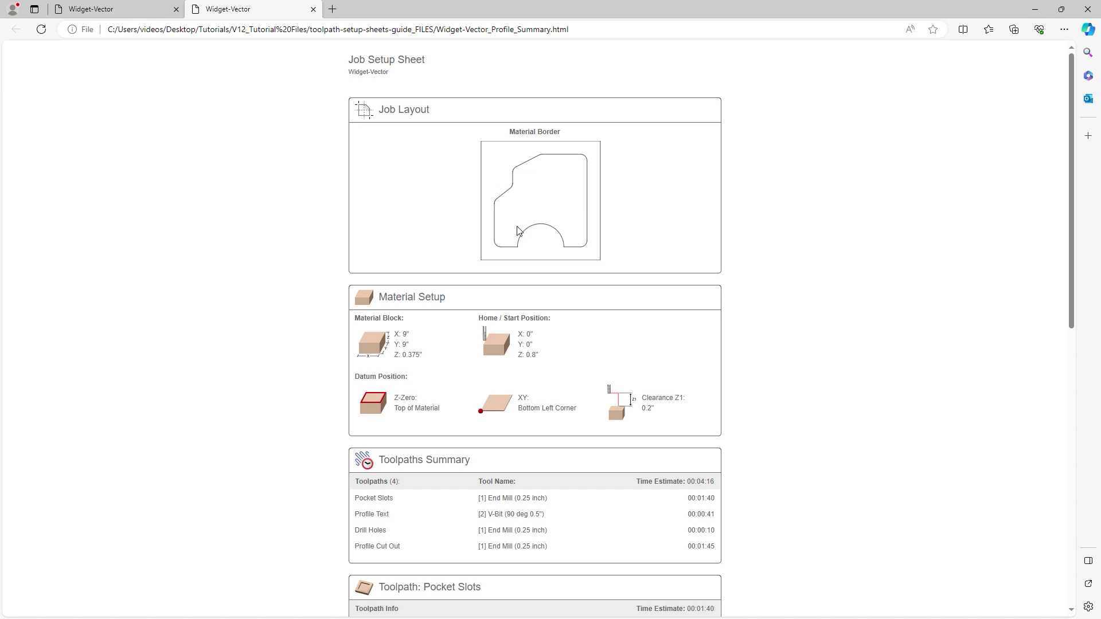
Close the profile job sheet and examine the Widget-Vector_Summary.html sheet's material setup, clearance, toolpaths summary and individual toolpath details
left_click(313, 9)
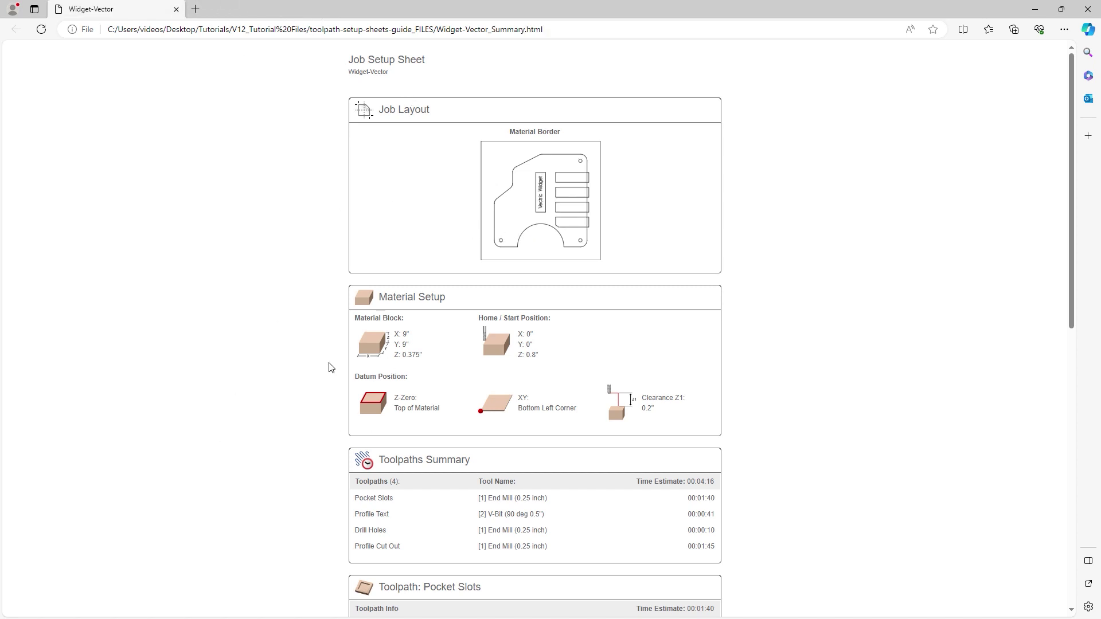
scroll(310, 335, "down", 2)
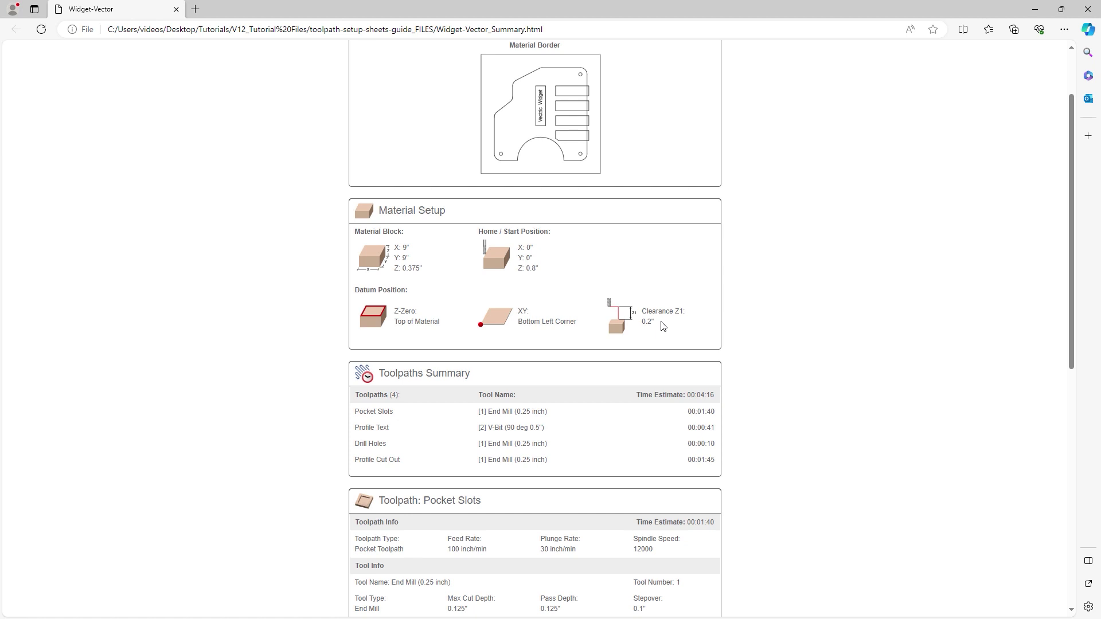
left_click_drag(664, 325, 632, 324)
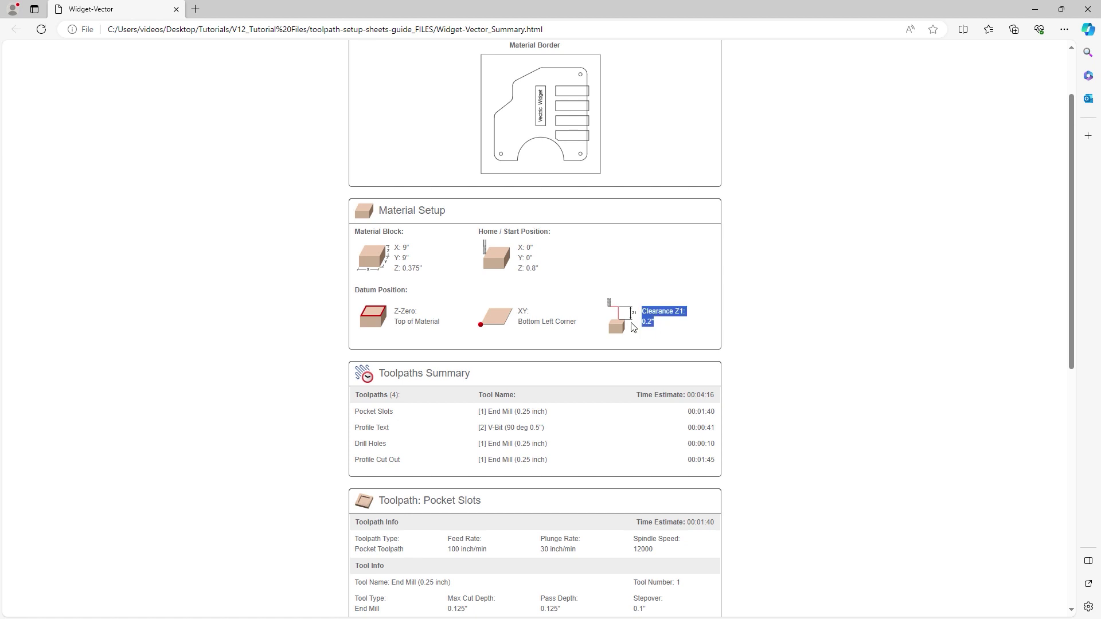
left_click(569, 337)
scroll(313, 344, "down", 3)
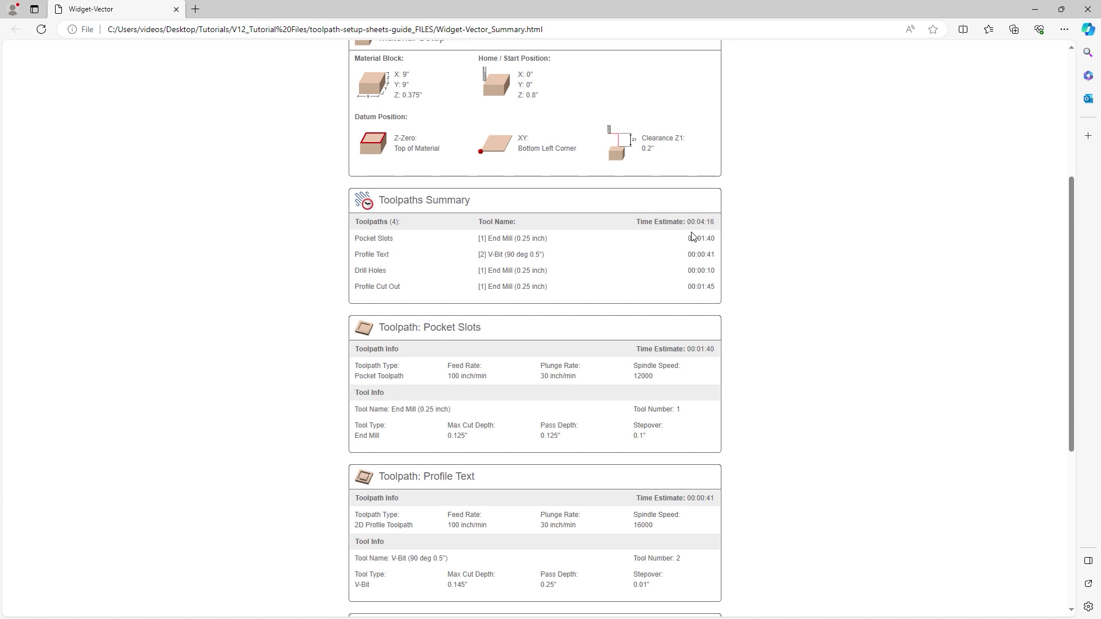
scroll(332, 308, "down", 2)
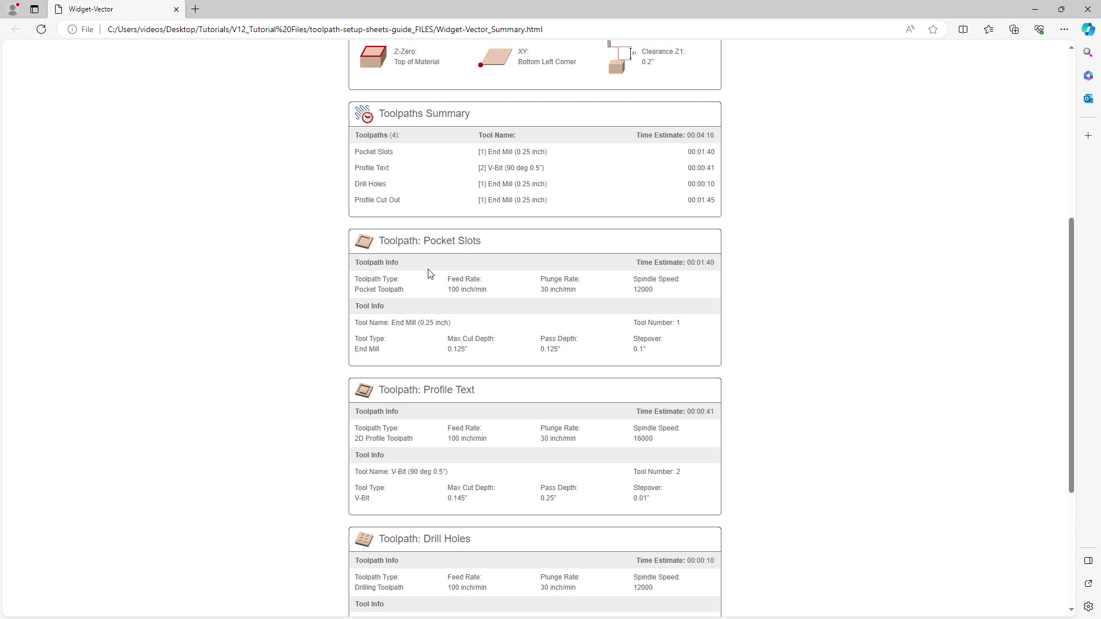
scroll(425, 267, "down", 2)
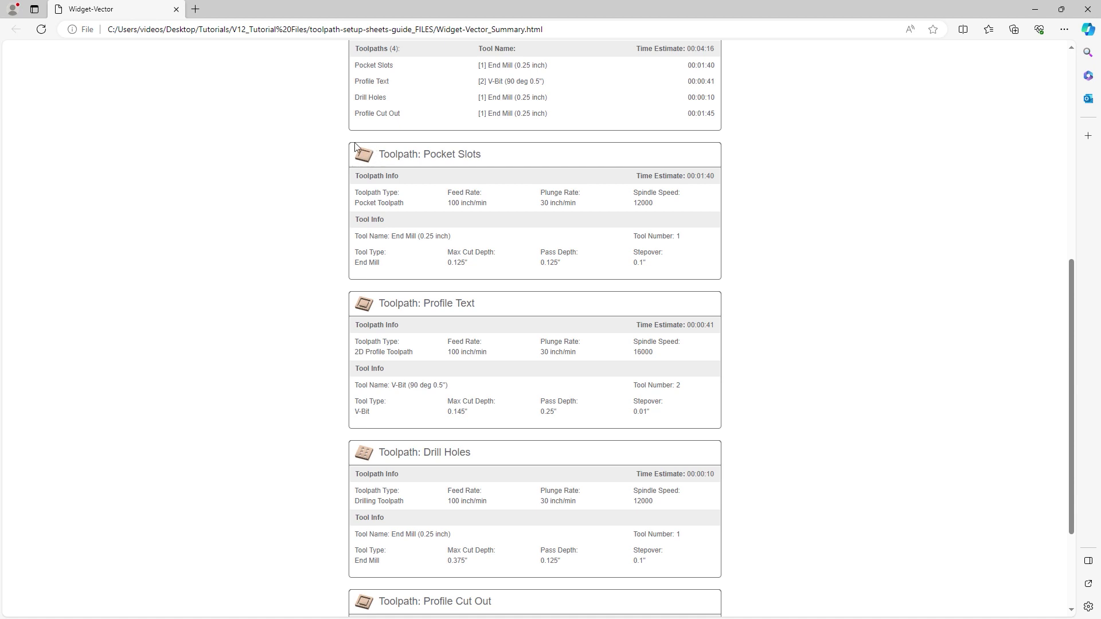
triple_click(363, 160)
left_click(337, 167)
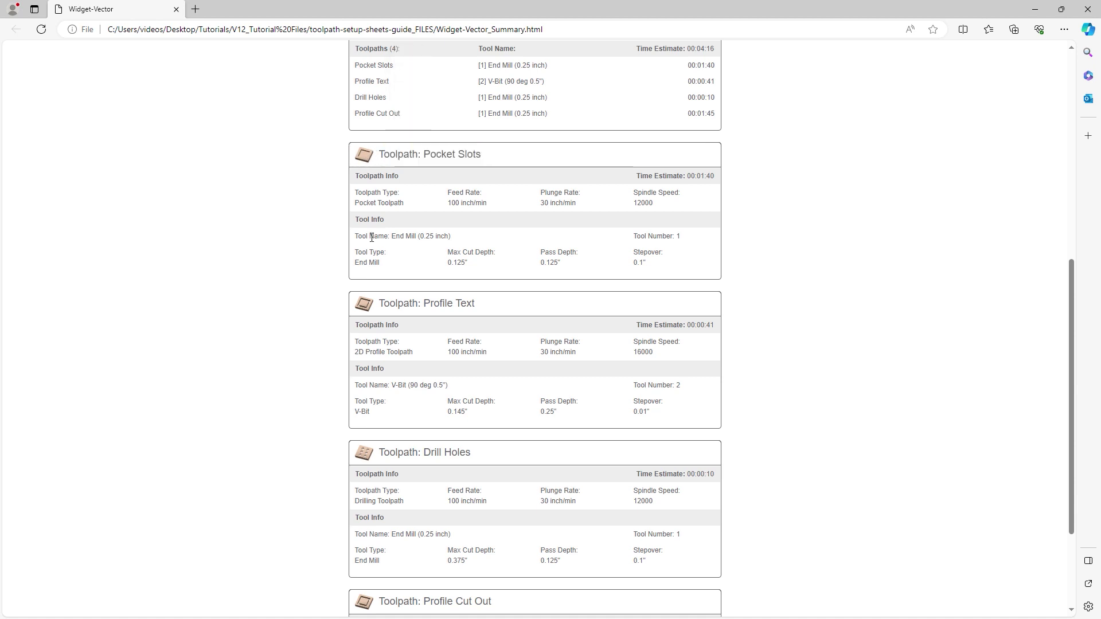
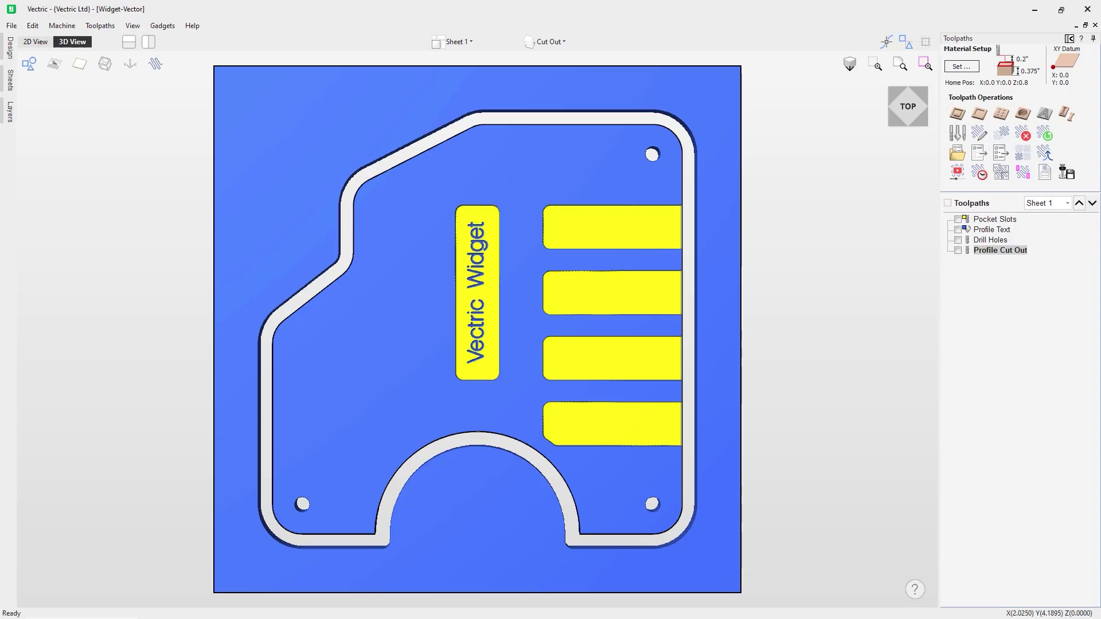
Set the Profile Cut Out toolpath's cut depth to 0.475 inches, recalculate it despite the cut-through warning and close the toolpath preview
double_click(1012, 253)
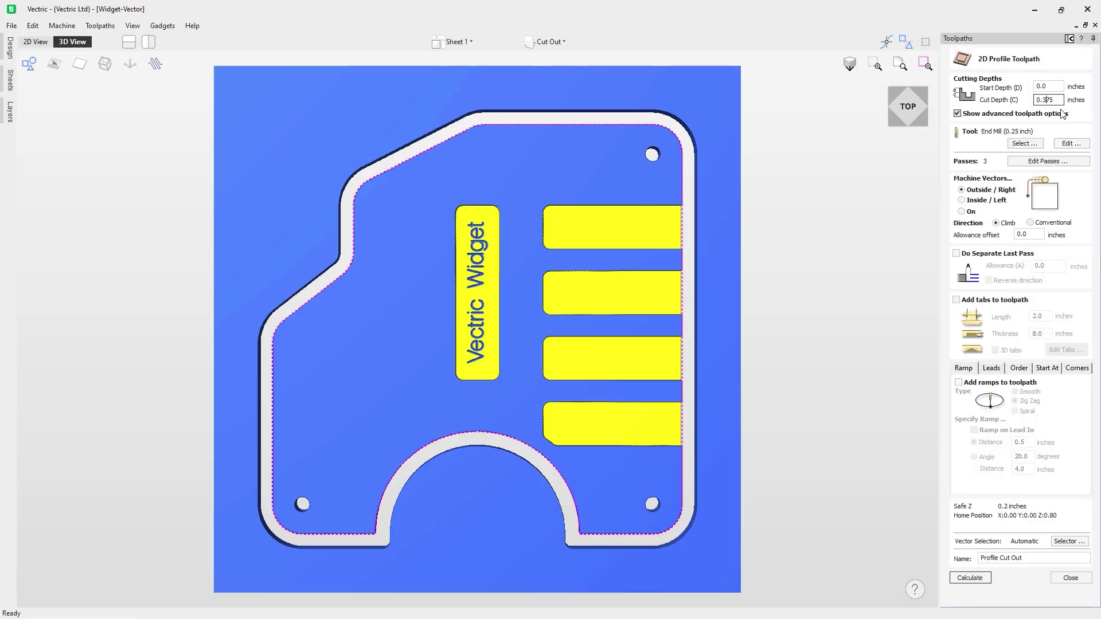
key("BackSpace")
type("4")
left_click(974, 580)
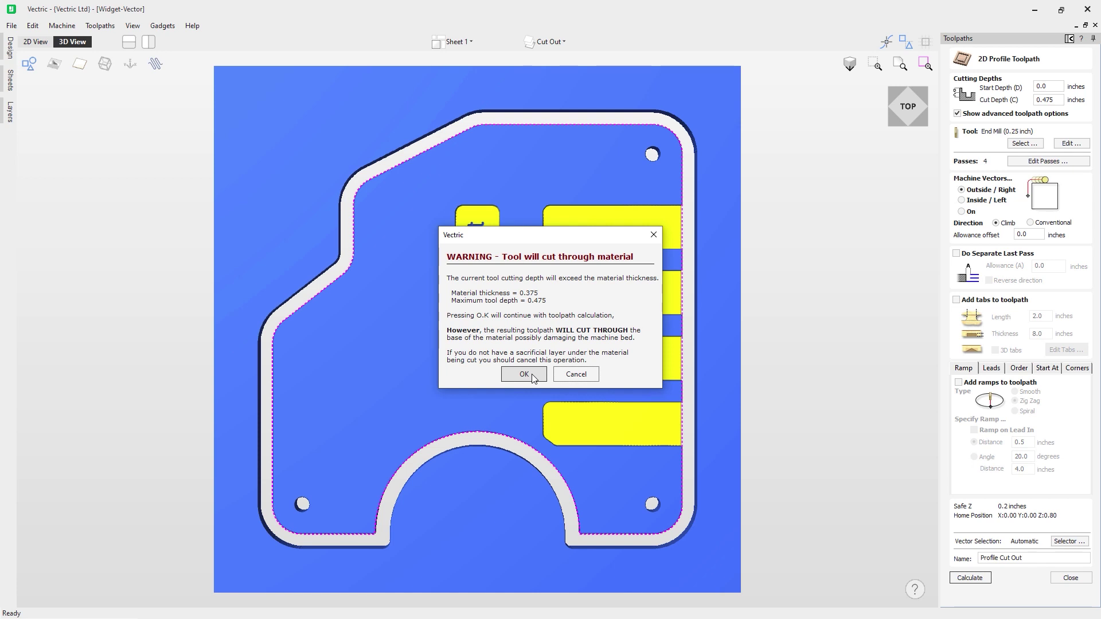
left_click(524, 374)
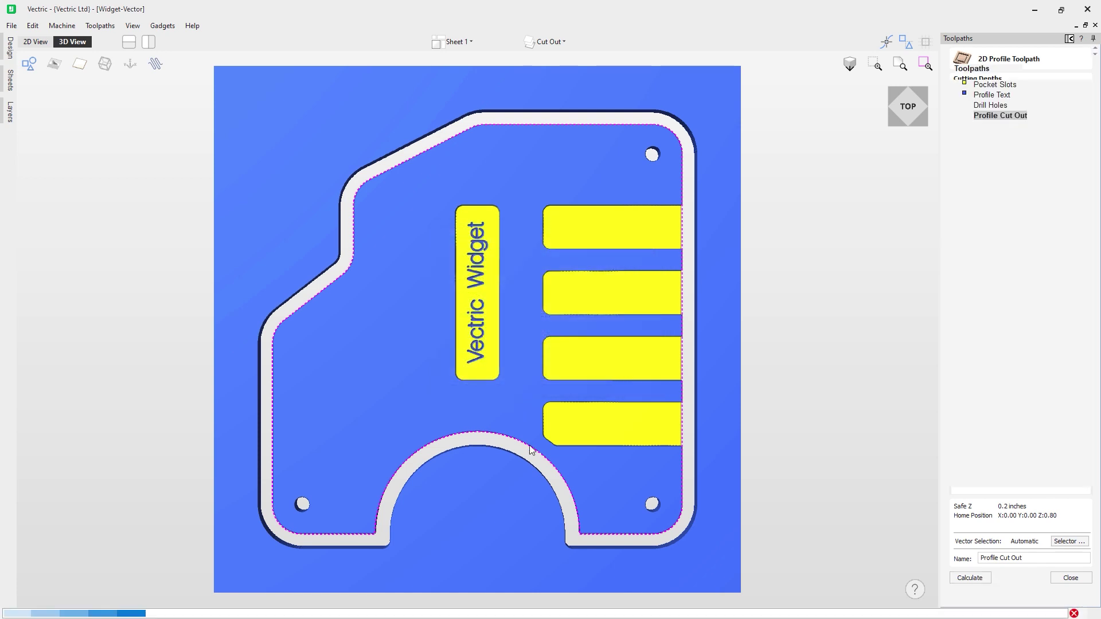
left_click(1068, 329)
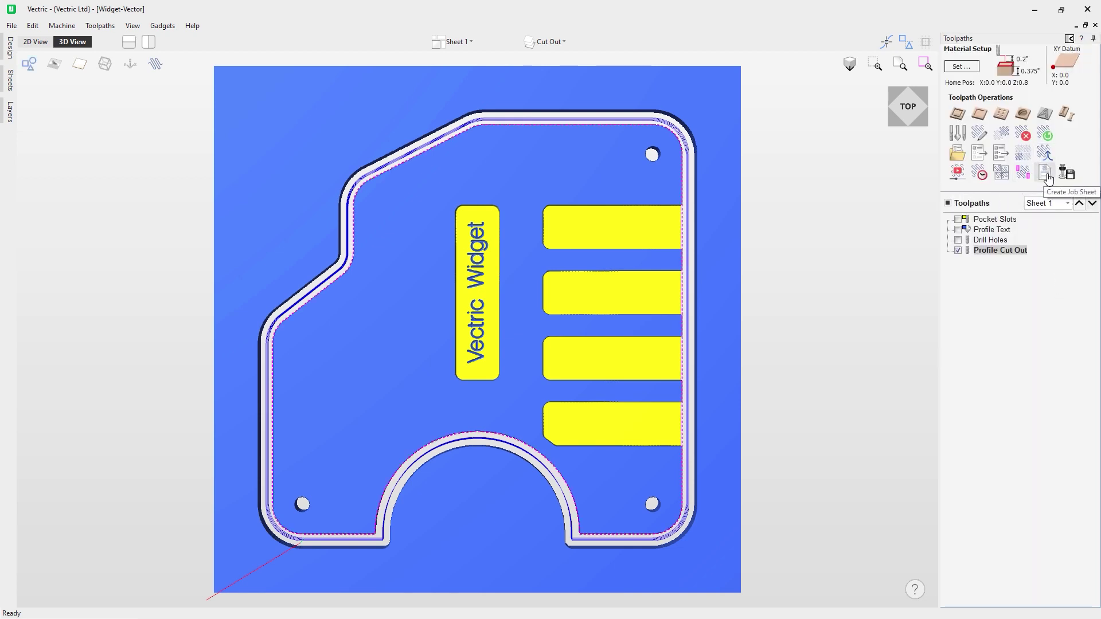
Create a job sheet, overwriting Widget-Vector_Profile_Summary.html, and check the max cut depth listed for the Profile Cut Out toolpath
left_click(1047, 179)
left_click(533, 244)
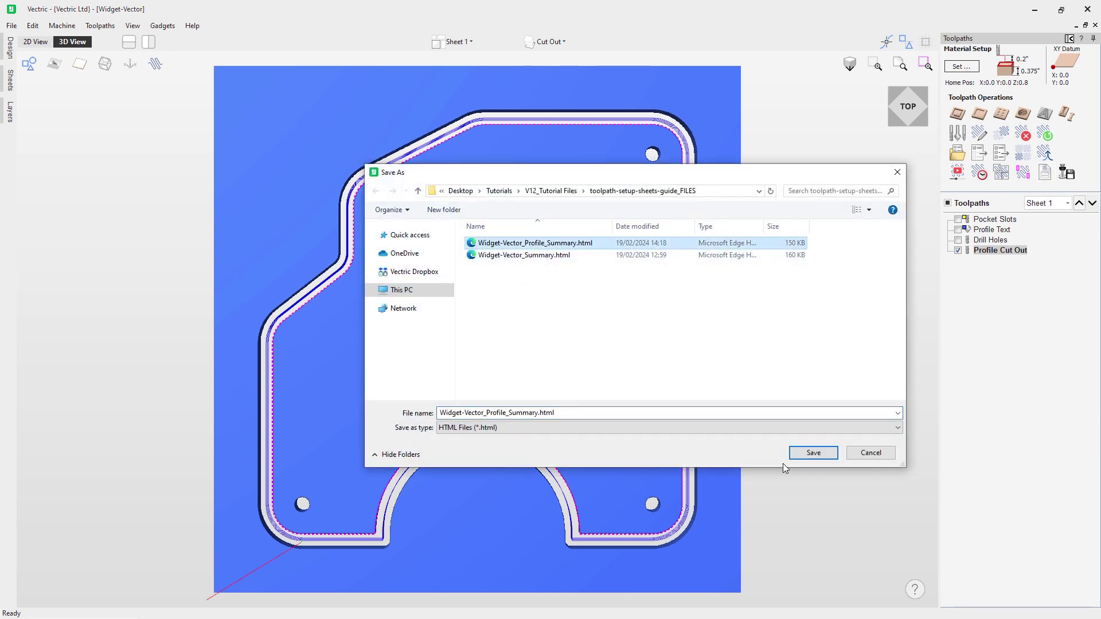
left_click(813, 453)
left_click(578, 318)
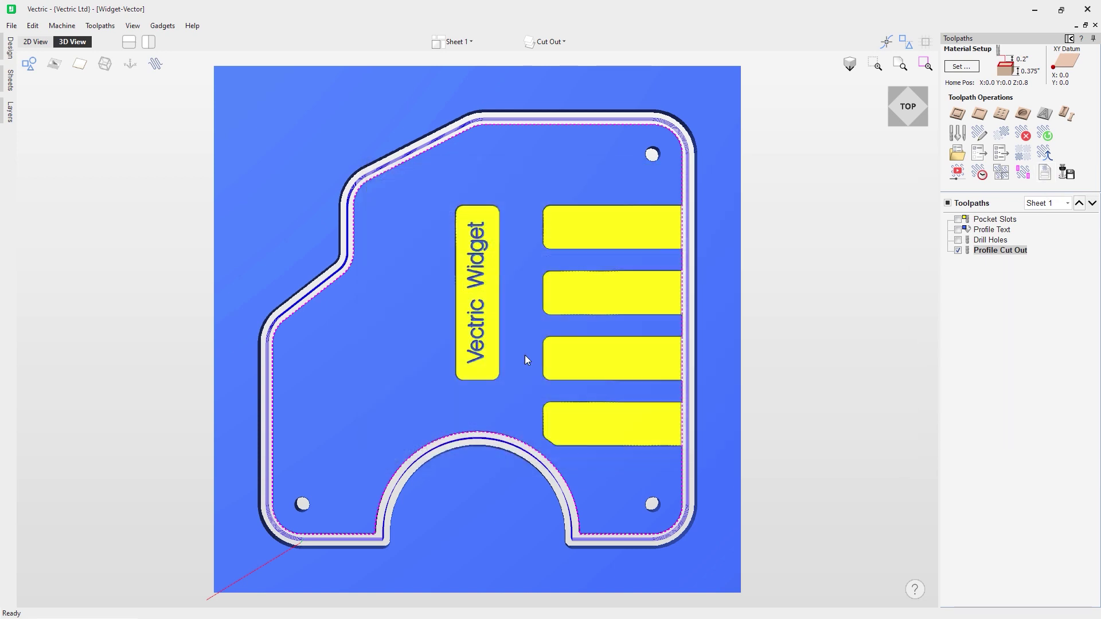
scroll(441, 283, "down", 15)
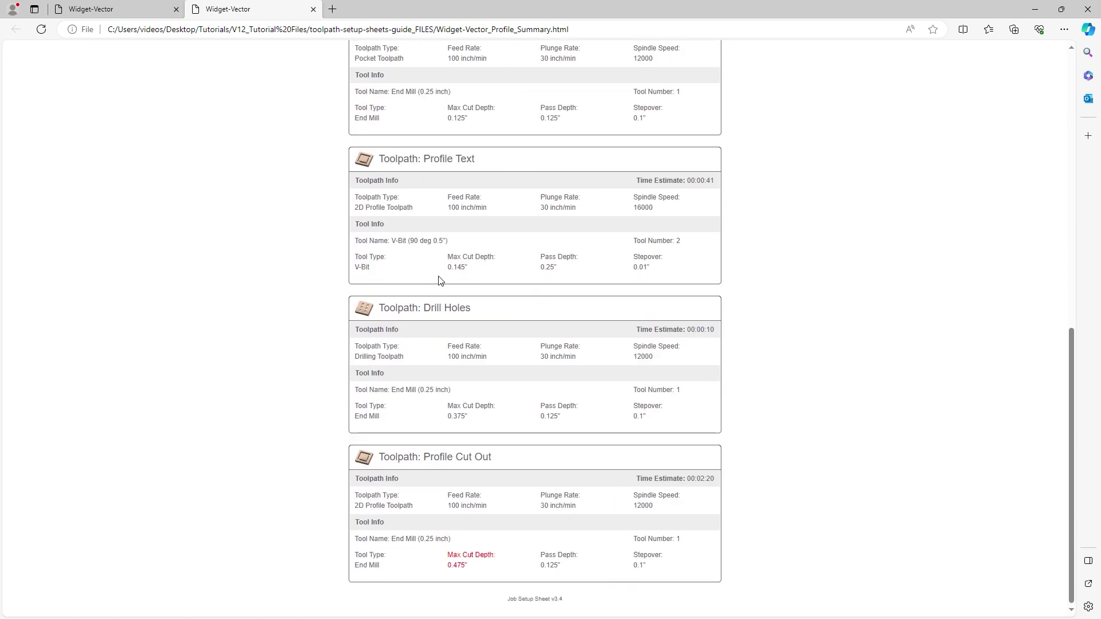
left_click_drag(484, 568, 452, 565)
left_click(486, 577)
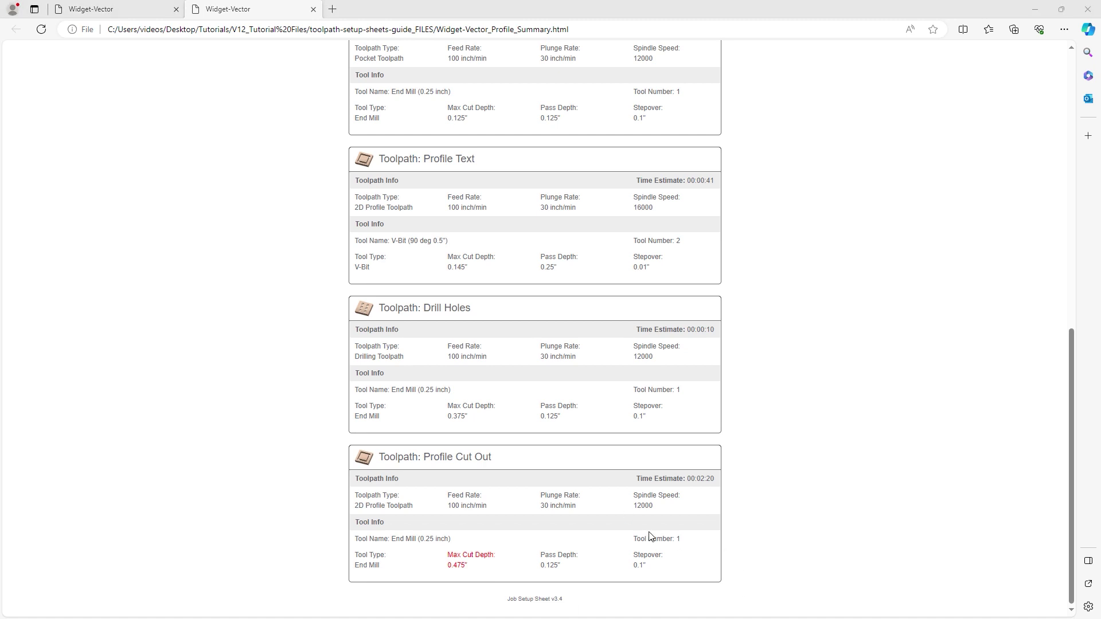
scroll(582, 525, "up", 1)
key("Home")
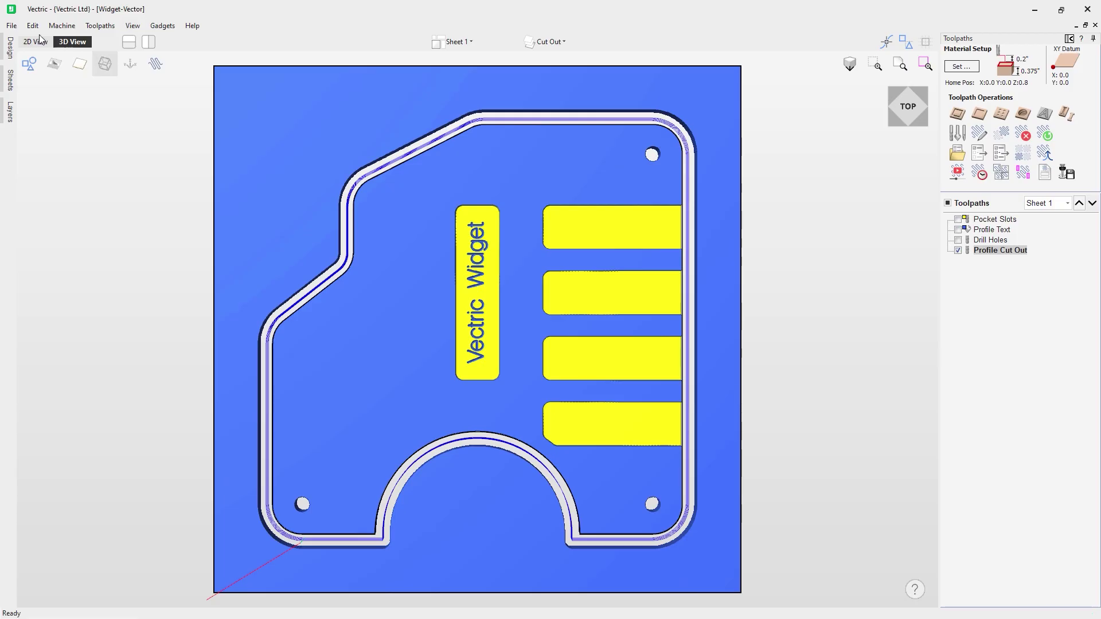
Close the Widget-Vector file without saving its changes and open DXF Batch Layout.crv
left_click(10, 26)
left_click(56, 77)
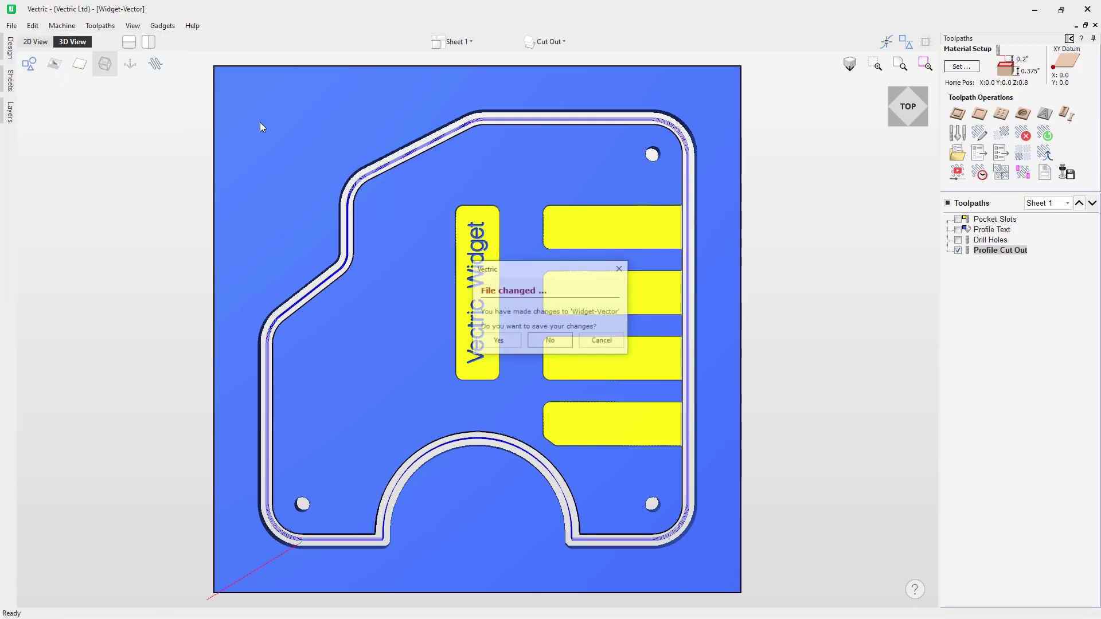
left_click(559, 343)
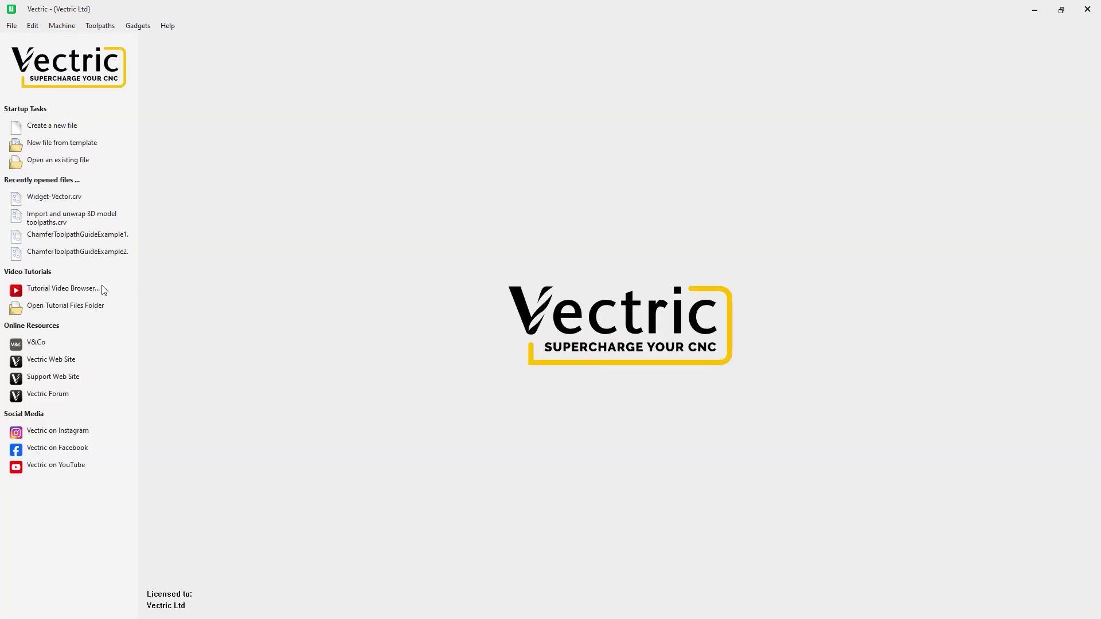
left_click(79, 160)
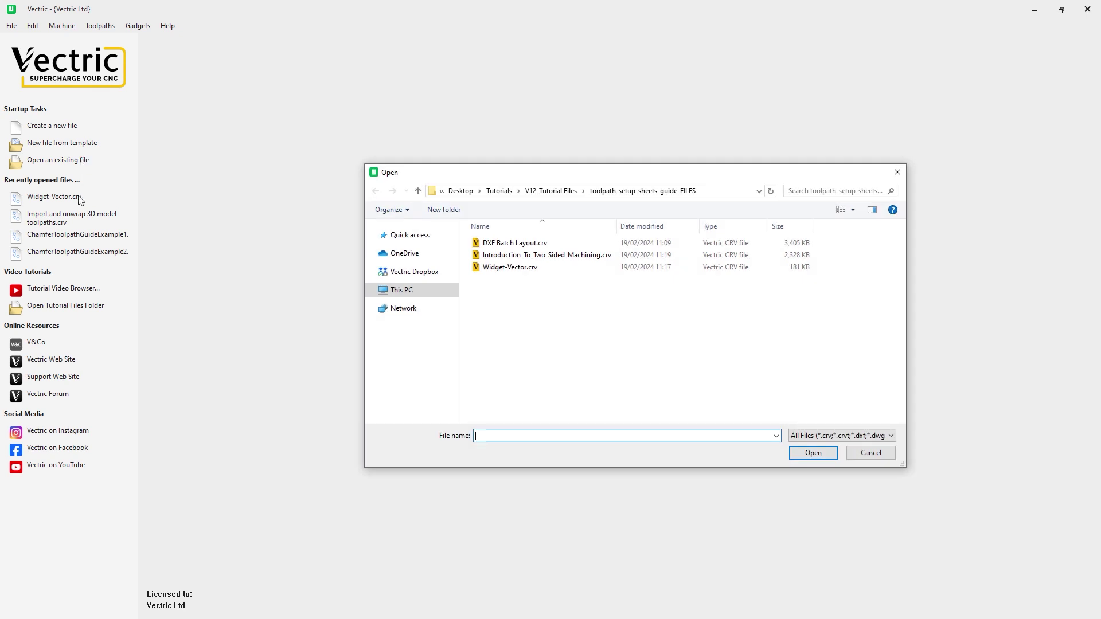
double_click(529, 248)
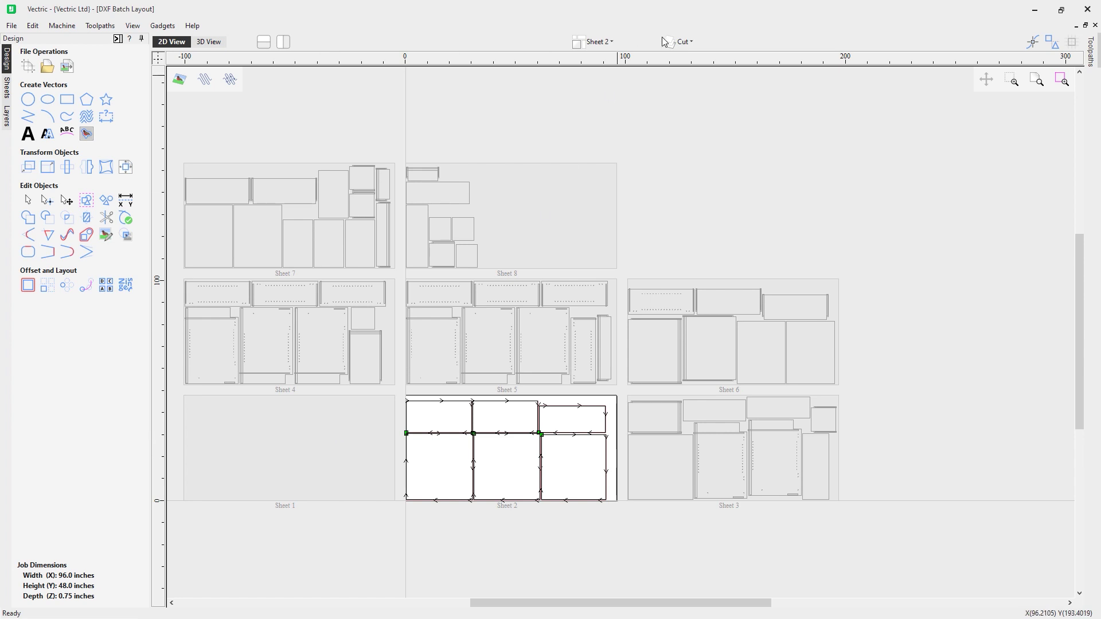
Keep the toolpath controls permanently displayed and list the toolpaths for All Sheets
left_click(695, 42)
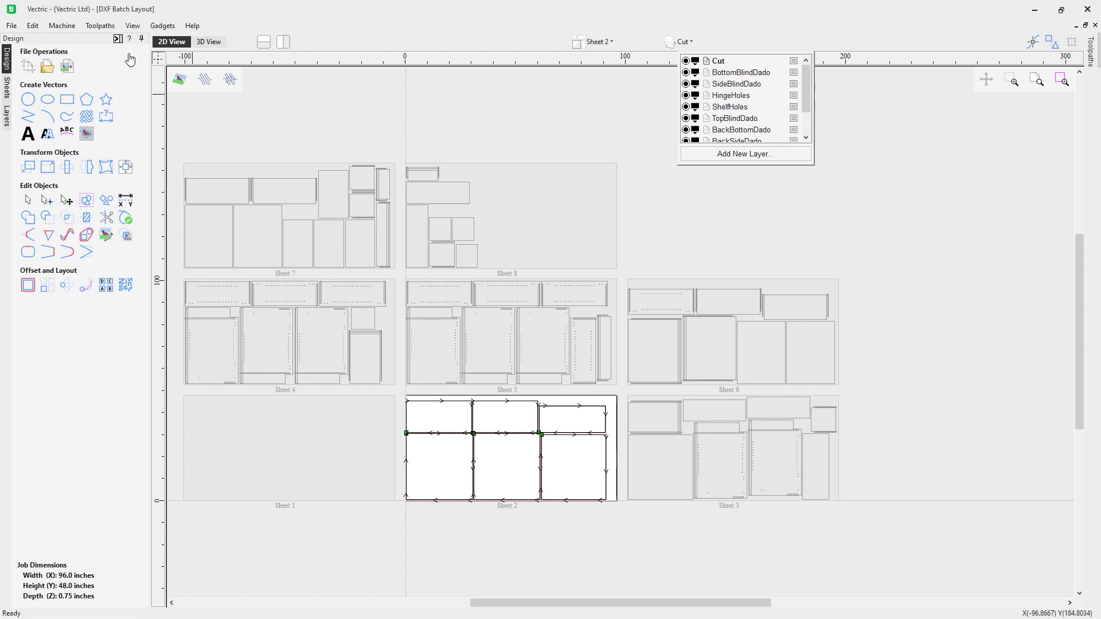
left_click(1090, 61)
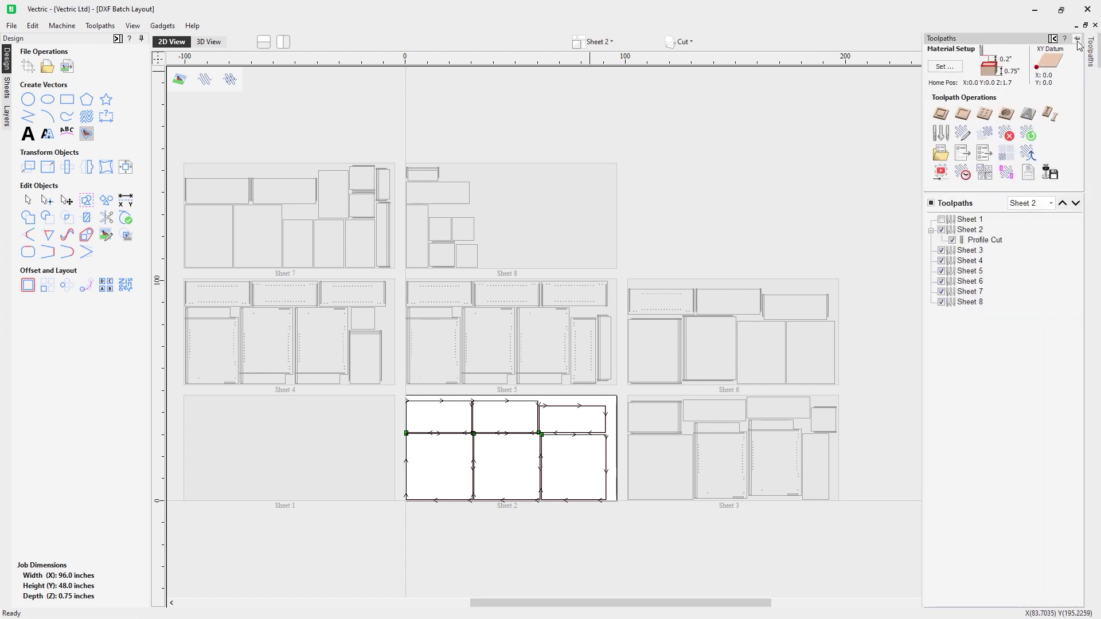
left_click(1078, 37)
left_click(948, 230)
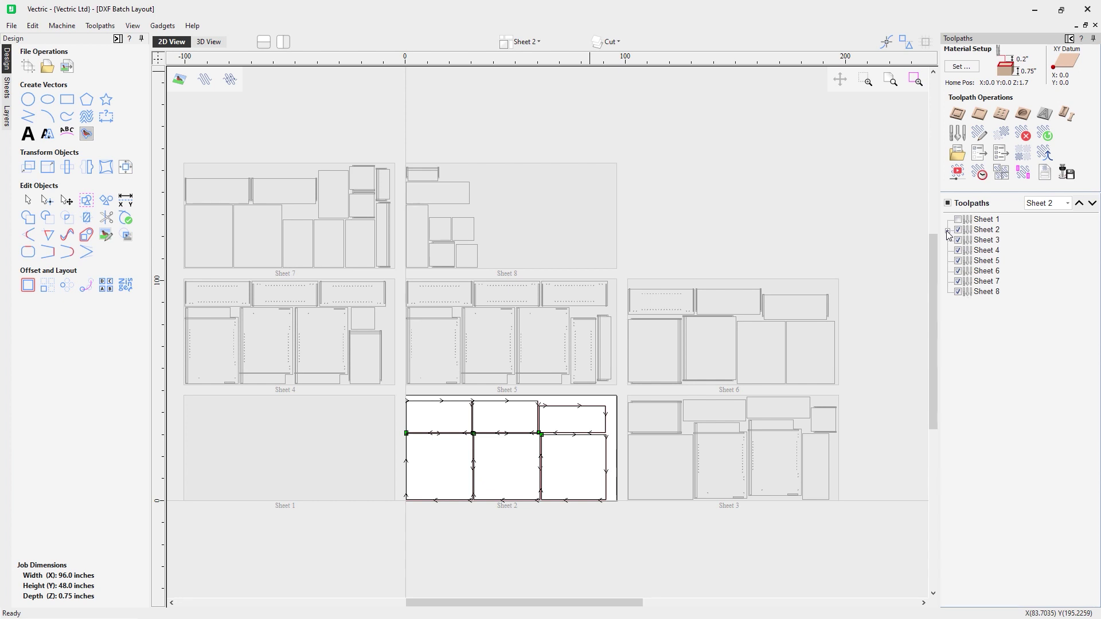
left_click(948, 230)
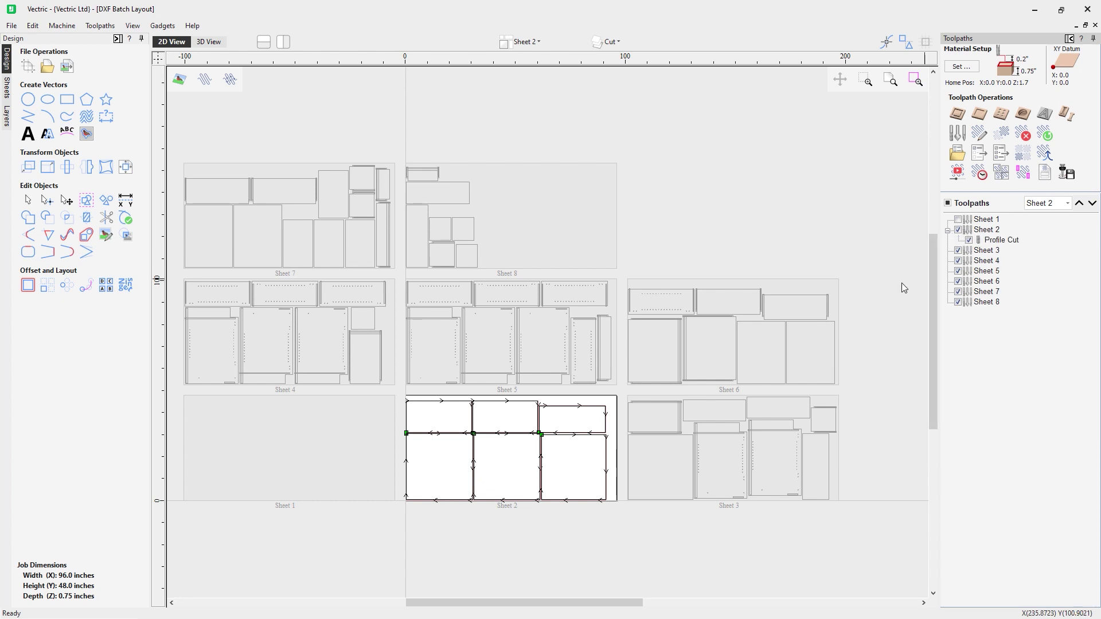
left_click(1049, 203)
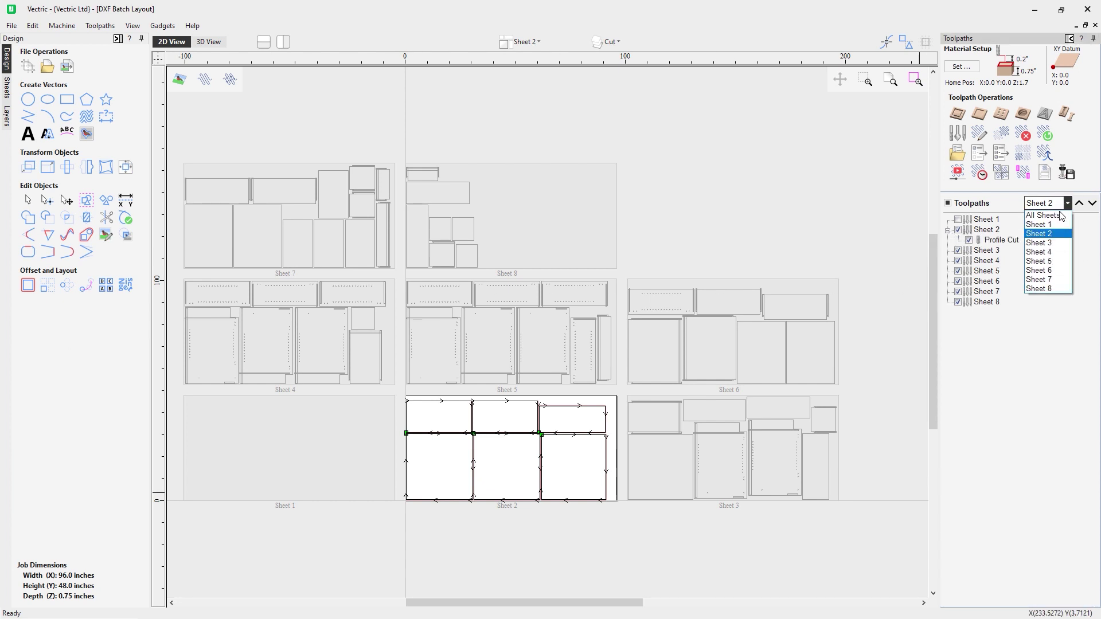
left_click(1058, 212)
scroll(986, 356, "down", 1)
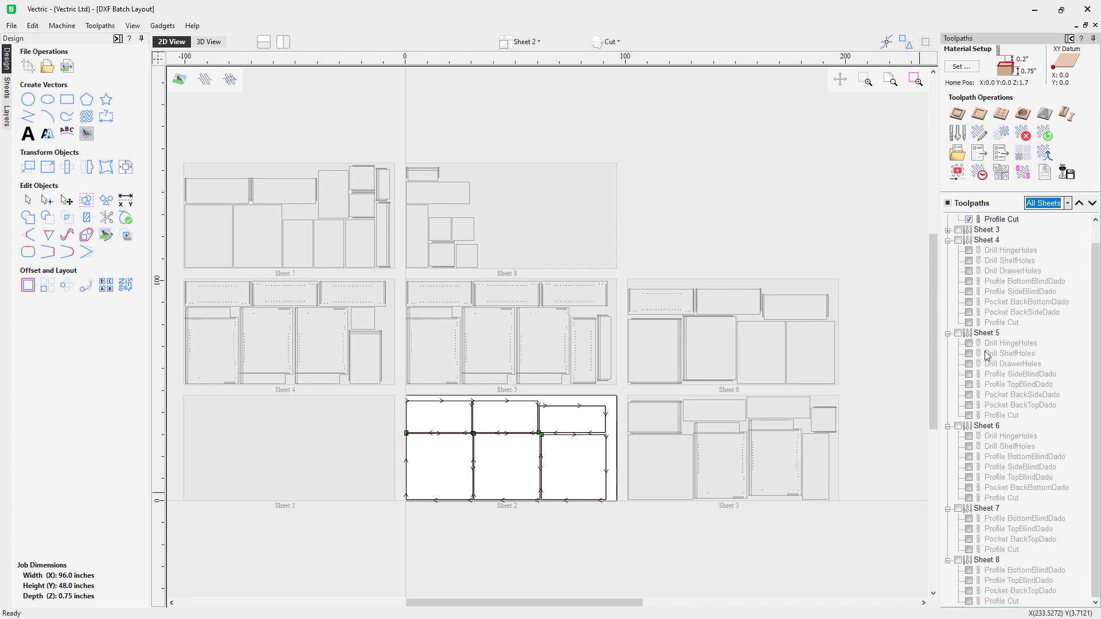
mouse_move(987, 356)
scroll(987, 355, "up", 1)
Collapse the toolpath groups of Sheet 3 through Sheet 8
left_click(948, 253)
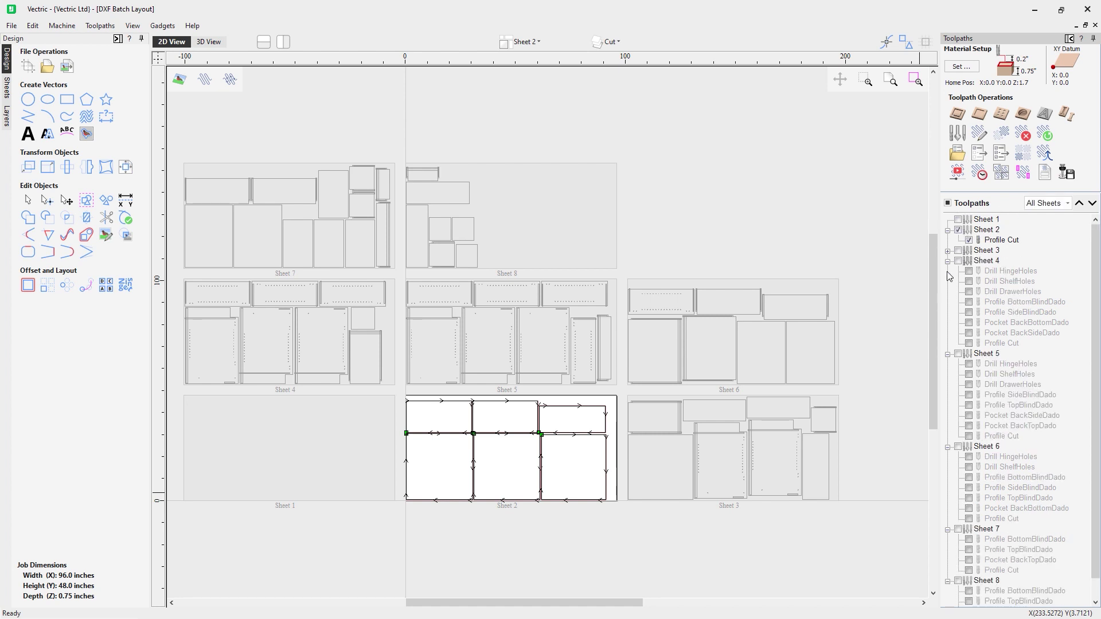
left_click(948, 251)
left_click(948, 261)
left_click(948, 272)
left_click(948, 281)
left_click(948, 292)
left_click(948, 302)
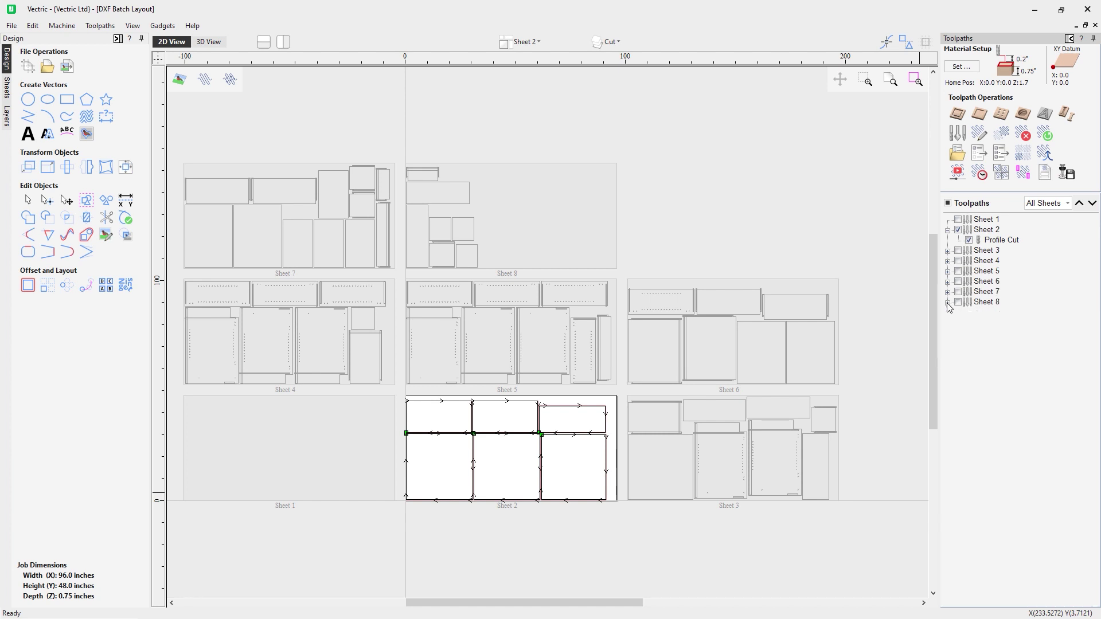
Expand the toolpath groups from Sheet 3 through Sheet 7 and look through their toolpaths
left_click(948, 251)
left_click(948, 354)
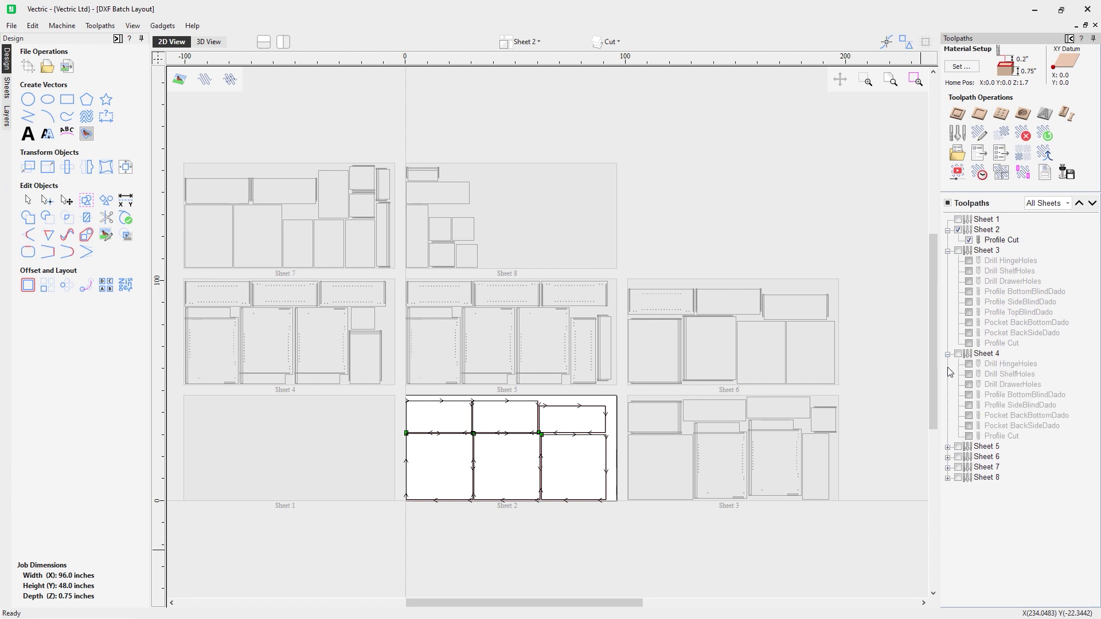
left_click(948, 446)
left_click(948, 540)
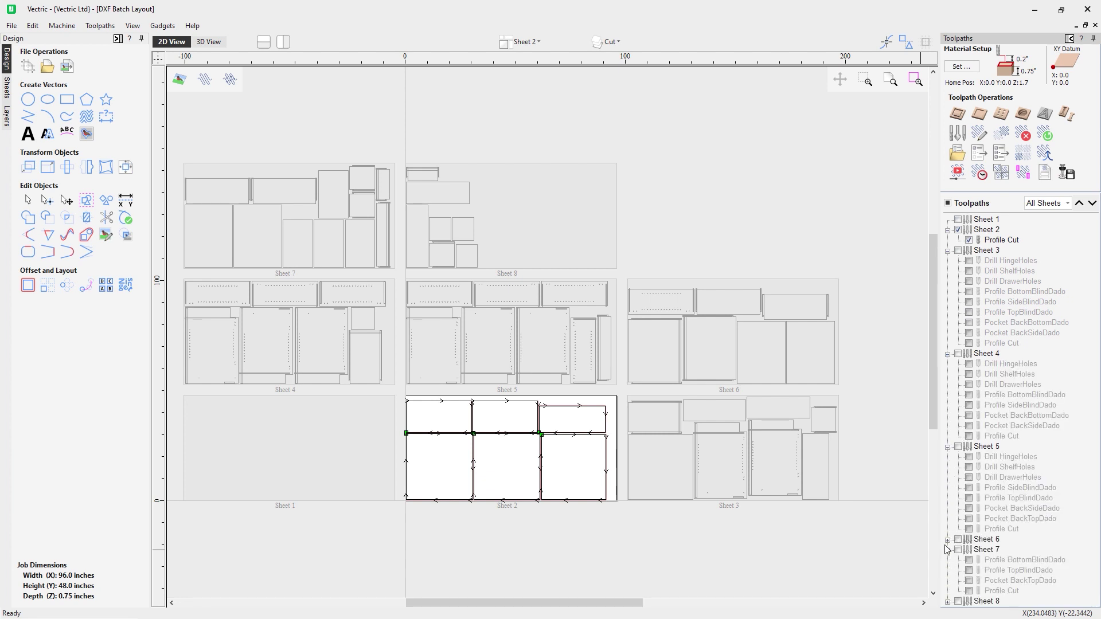
scroll(957, 534, "down", 1)
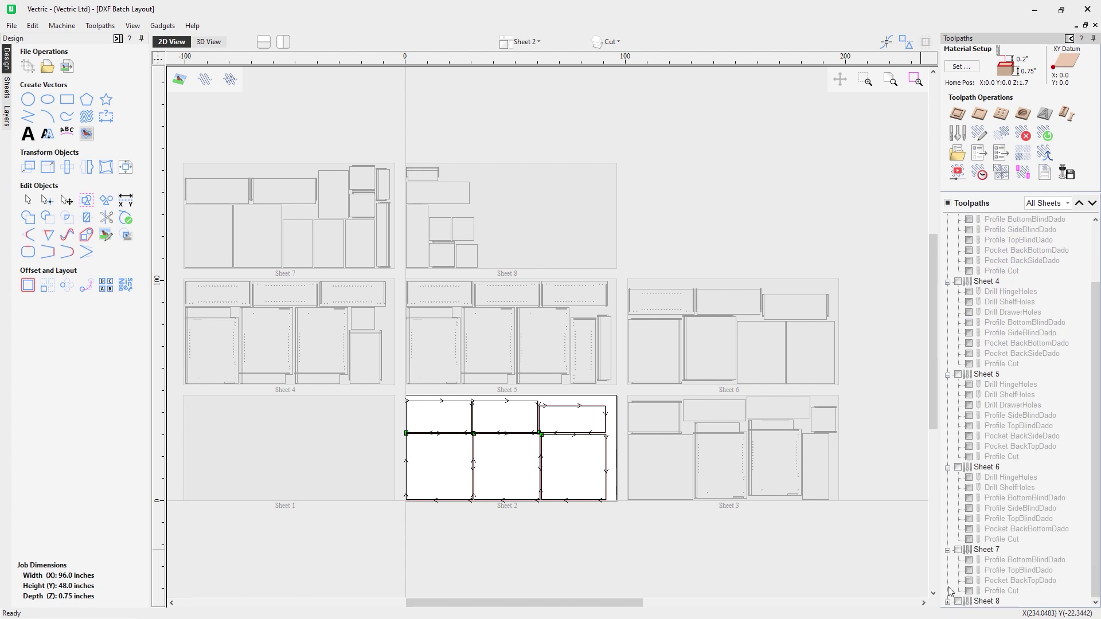
scroll(967, 344, "up", 1)
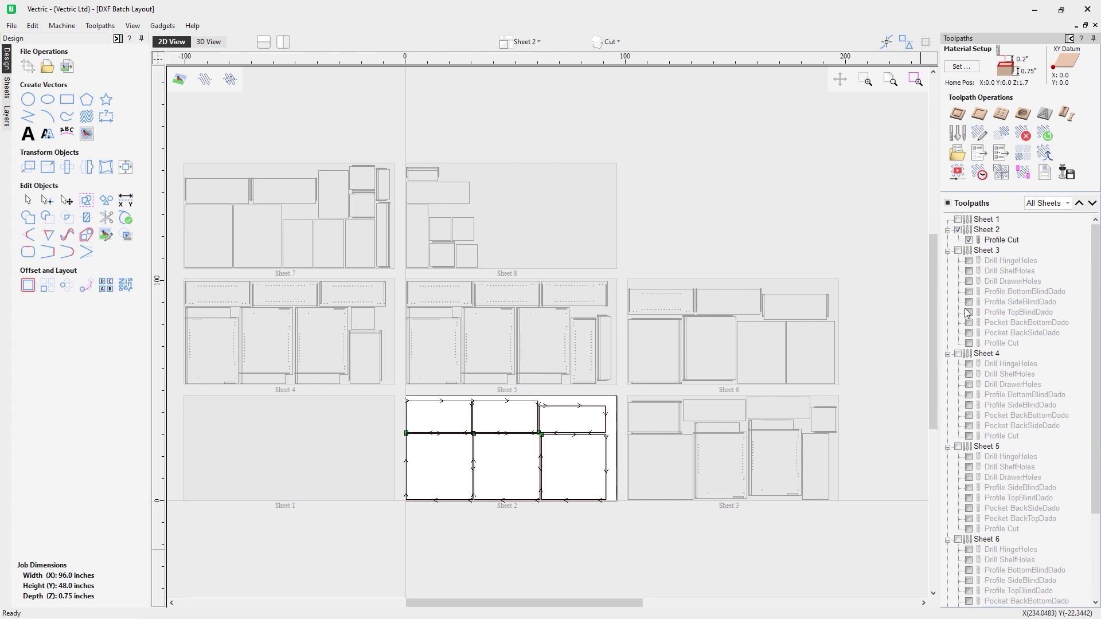
Select the toolpaths of all sheets and save their job setup sheets as DXF Batch Layout_Summary.html
left_click(947, 203)
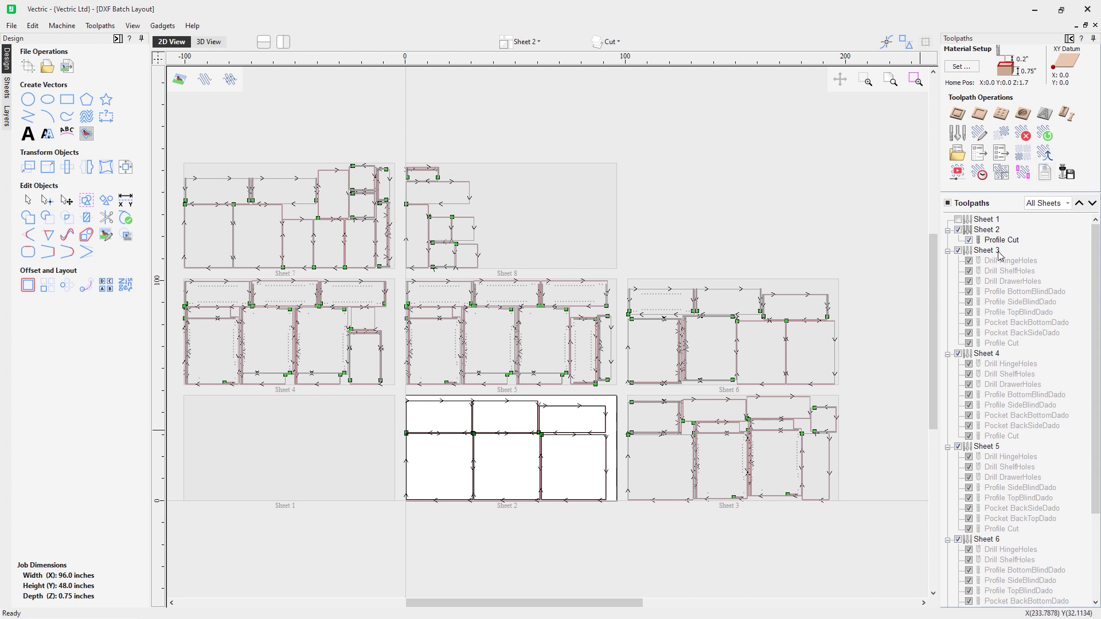
left_click(1044, 172)
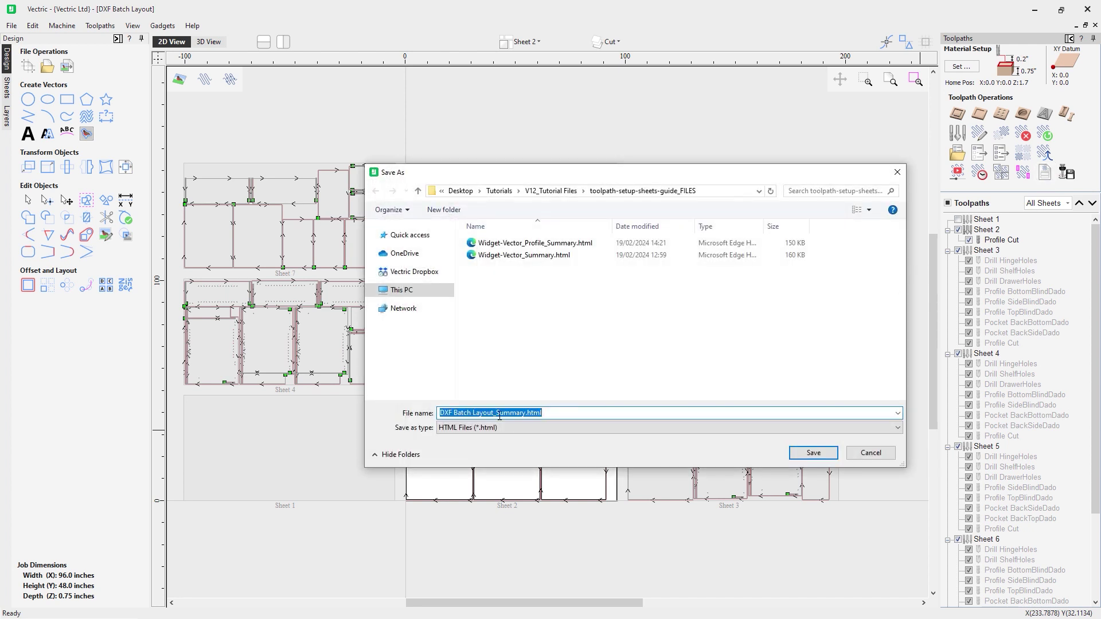
left_click(549, 413)
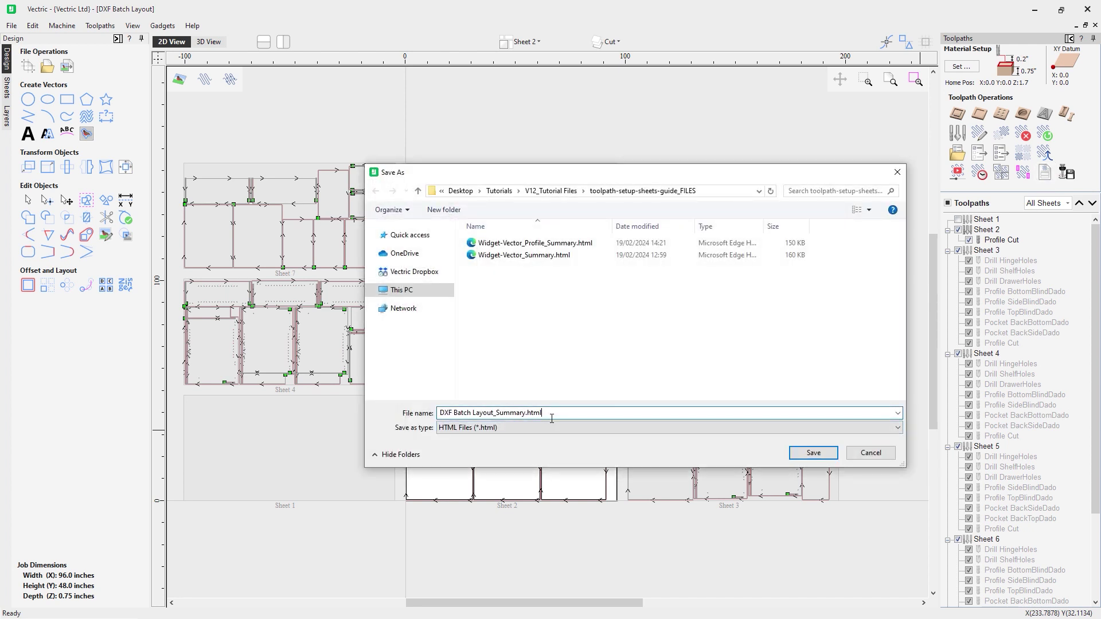
left_click_drag(546, 413, 440, 413)
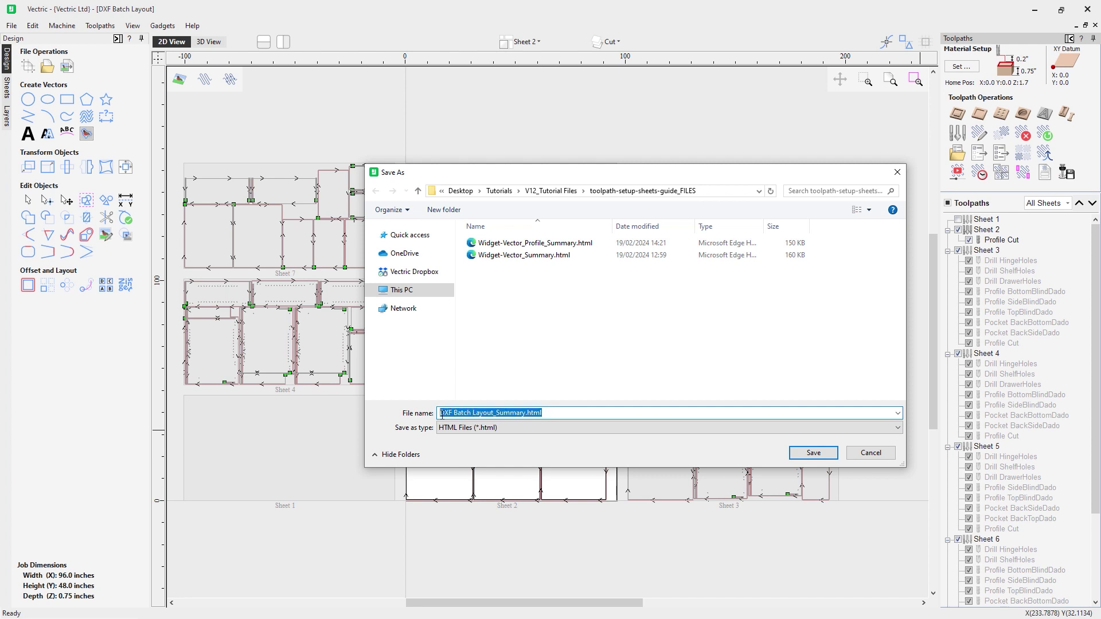
left_click(559, 413)
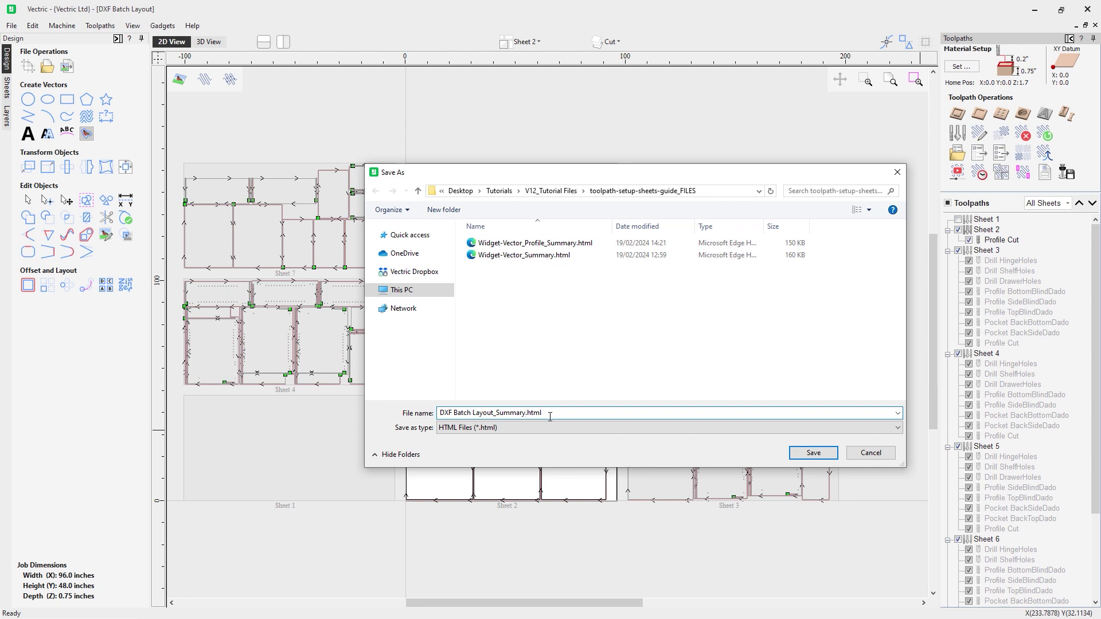
left_click(813, 453)
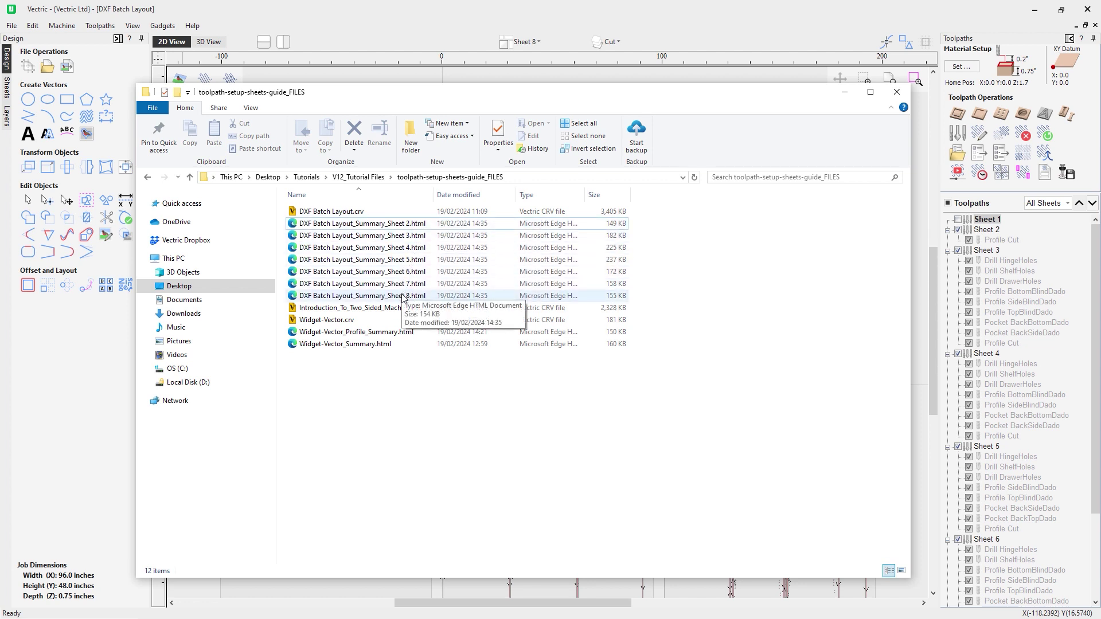
Open the Sheet 2 setup summary, review its layout, notes, material setup and toolpath details, and close the browser pages
double_click(398, 226)
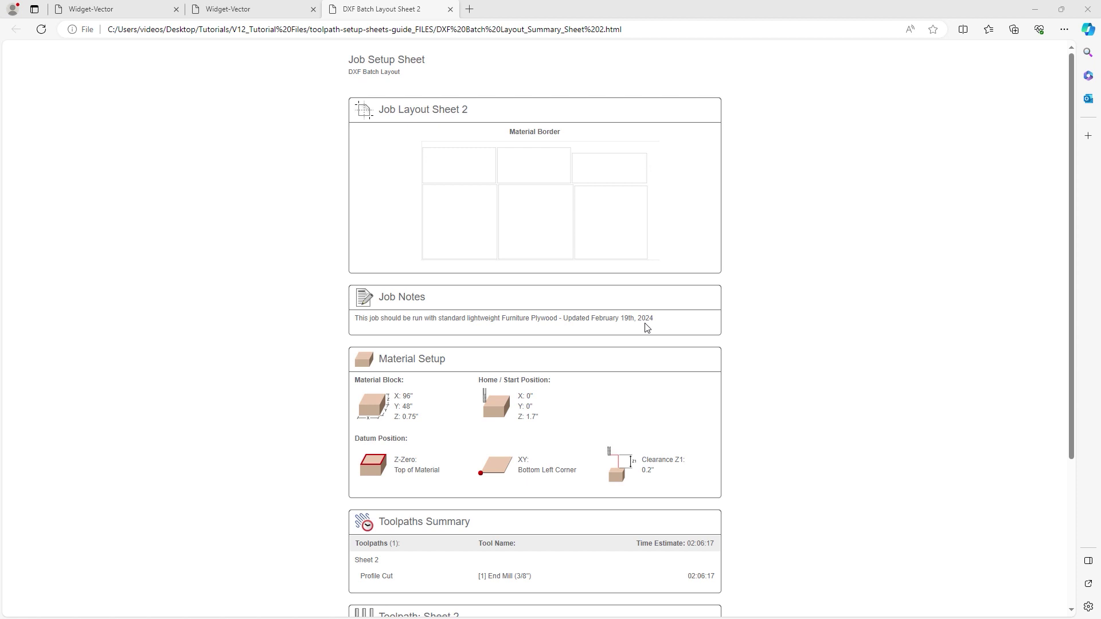
scroll(436, 351, "down", 2)
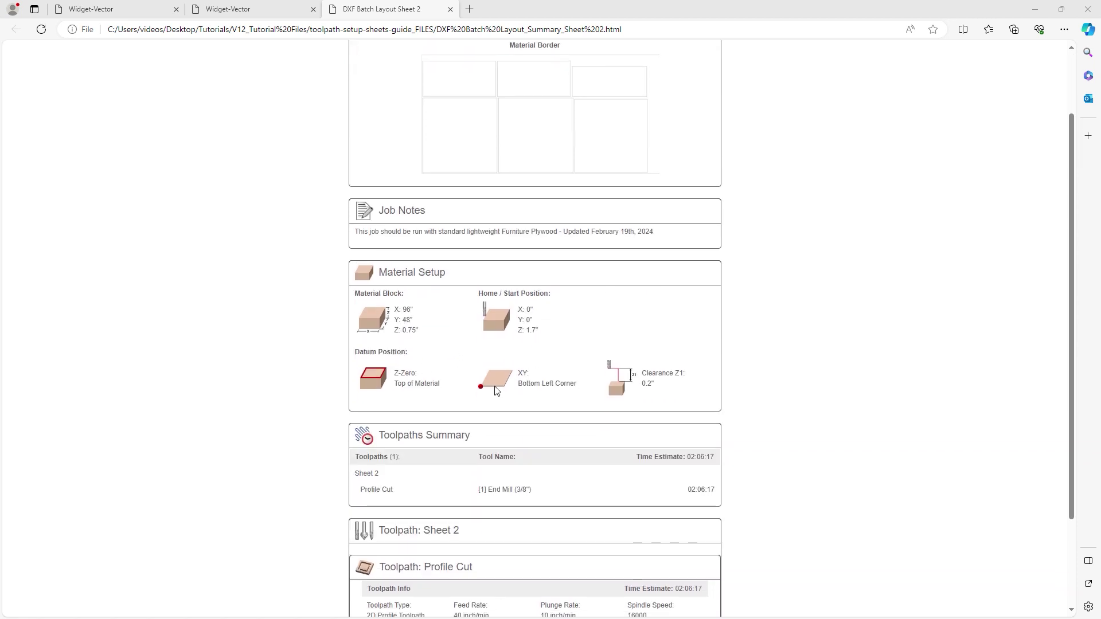
scroll(459, 333, "down", 2)
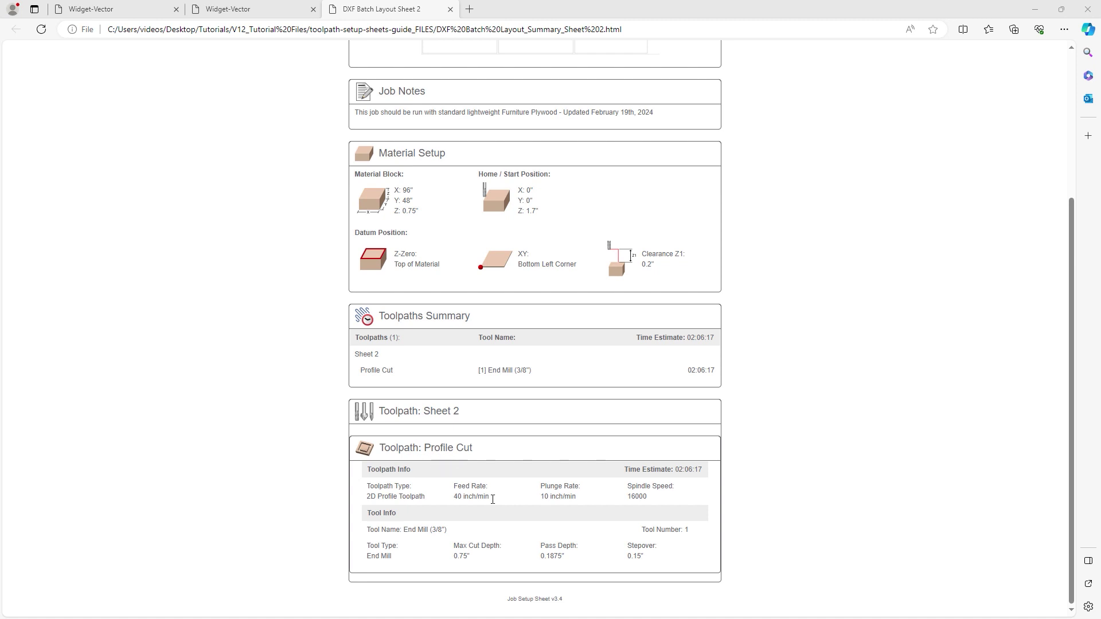
scroll(505, 493, "up", 4)
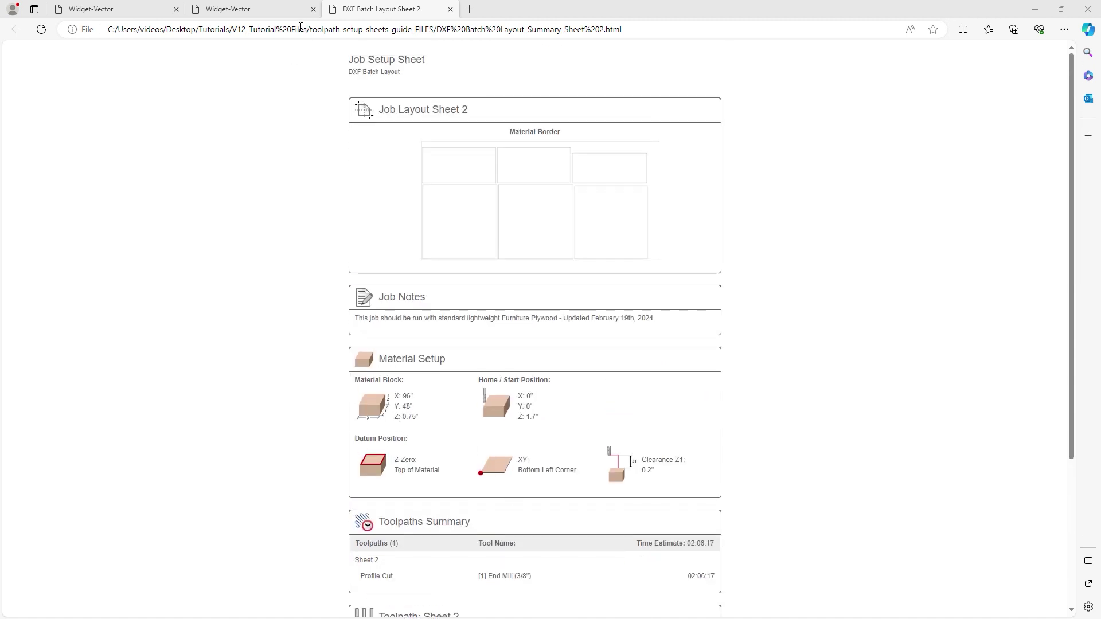
left_click(177, 10)
left_click(177, 10)
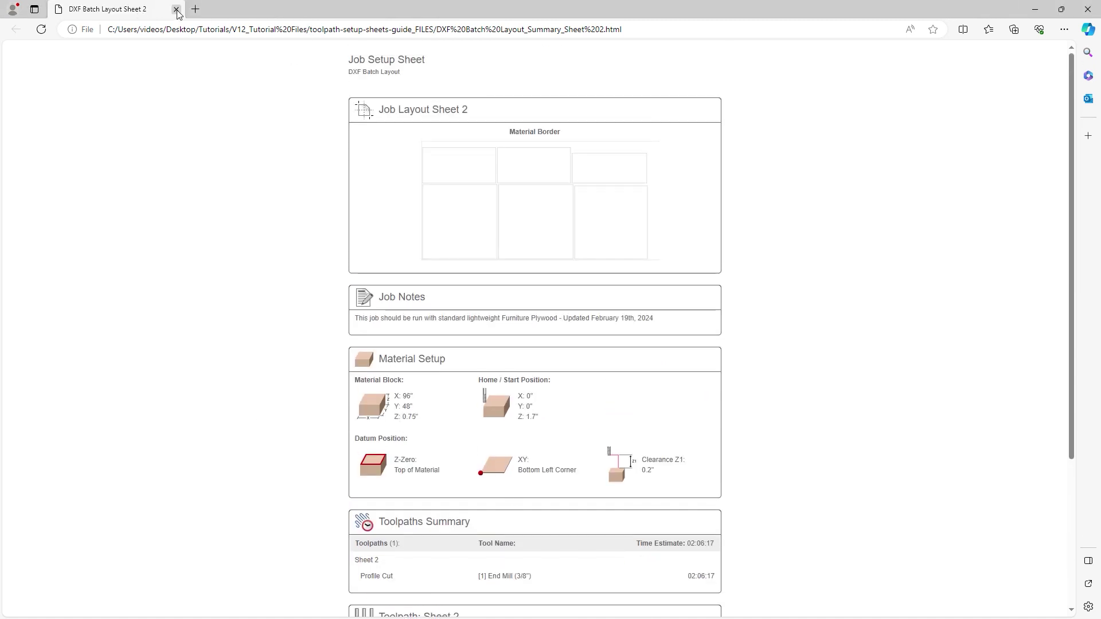
left_click(176, 10)
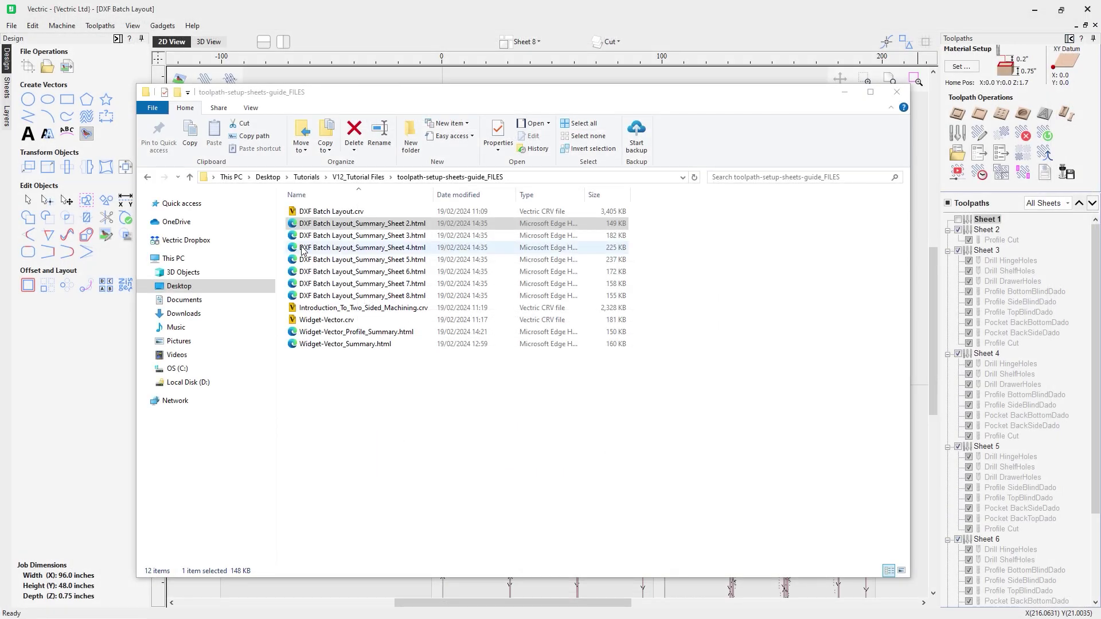
Open the Sheet 3 setup summary, review its toolpath list and tool details, then return to the DXF Batch Layout job
double_click(398, 236)
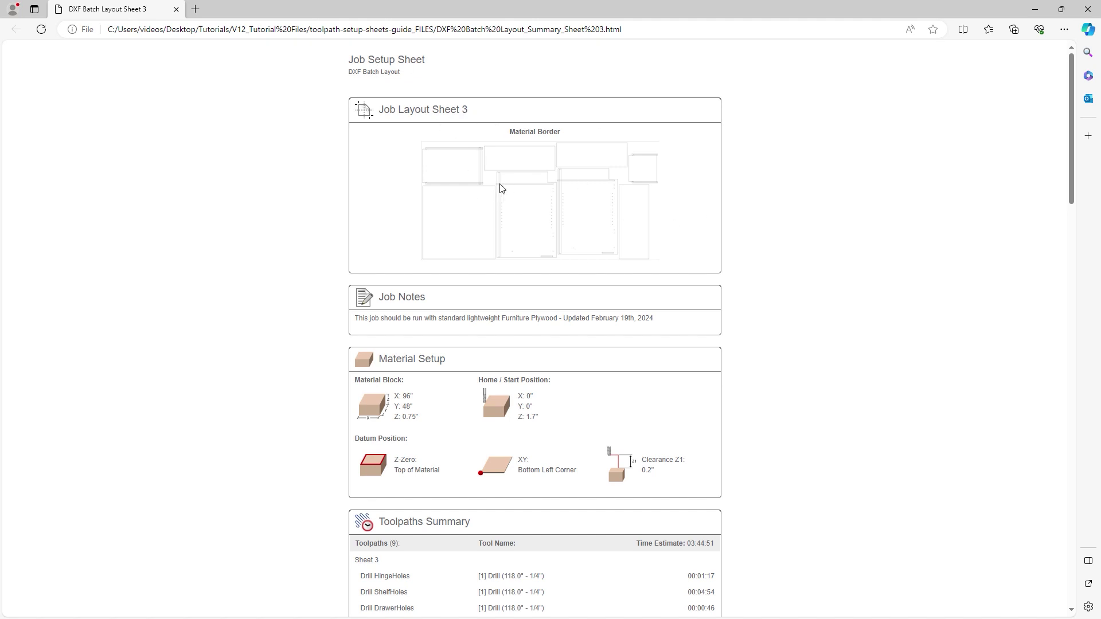
scroll(447, 317, "down", 5)
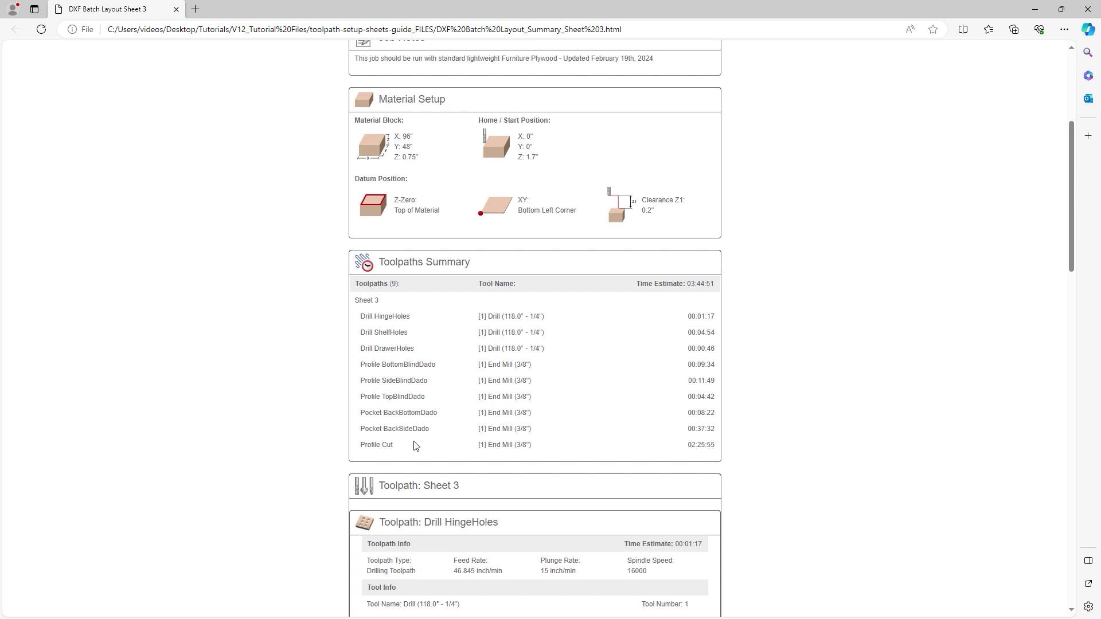
scroll(421, 372, "down", 5)
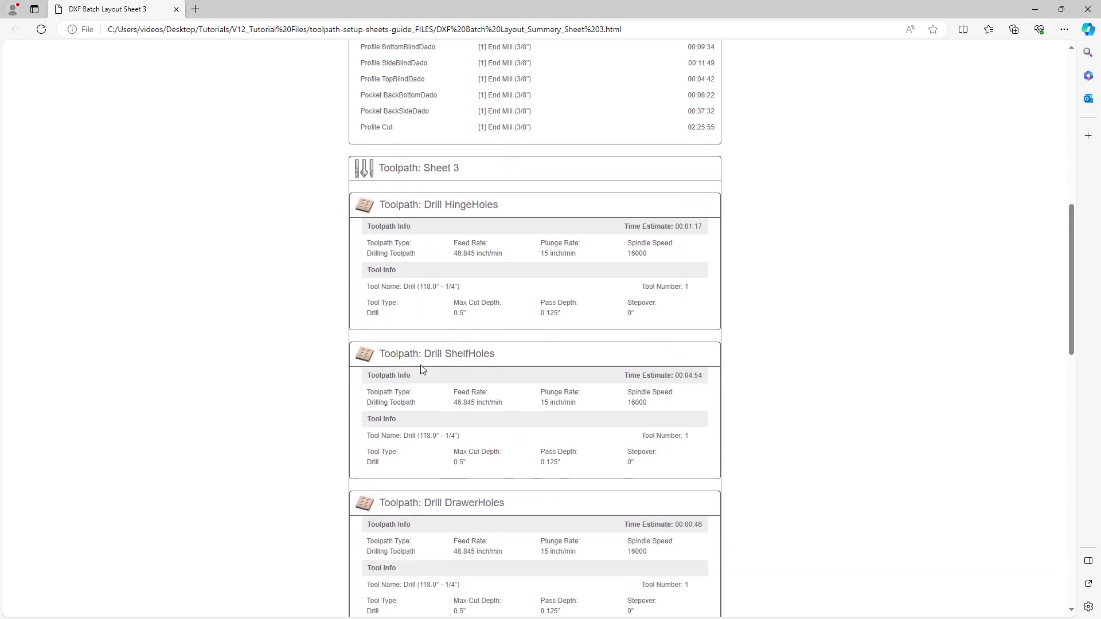
scroll(445, 313, "down", 13)
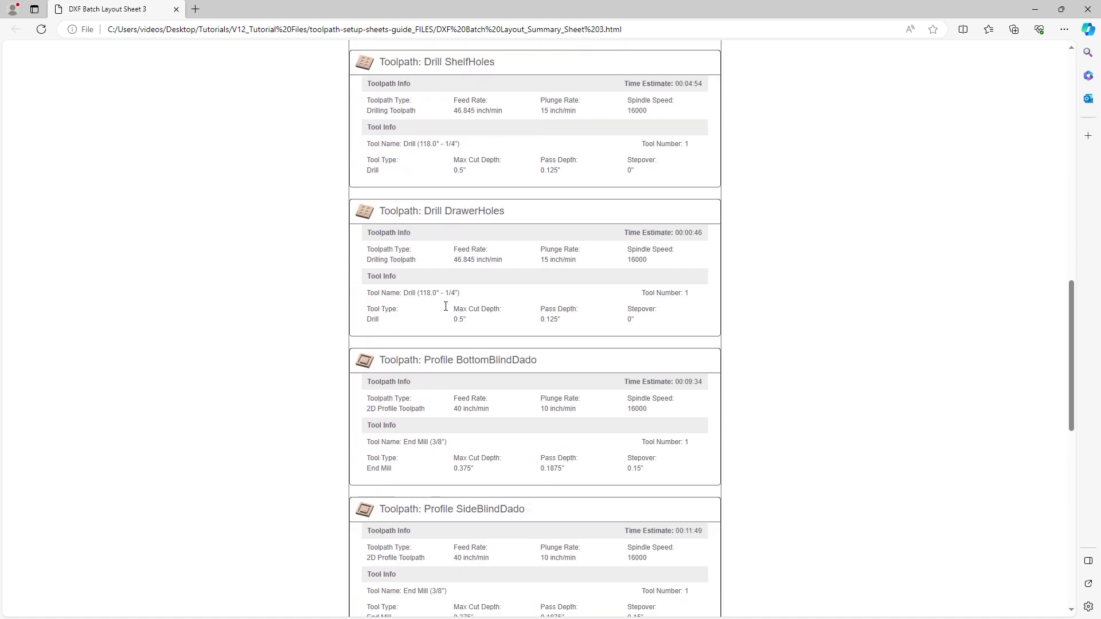
scroll(445, 304, "up", 20)
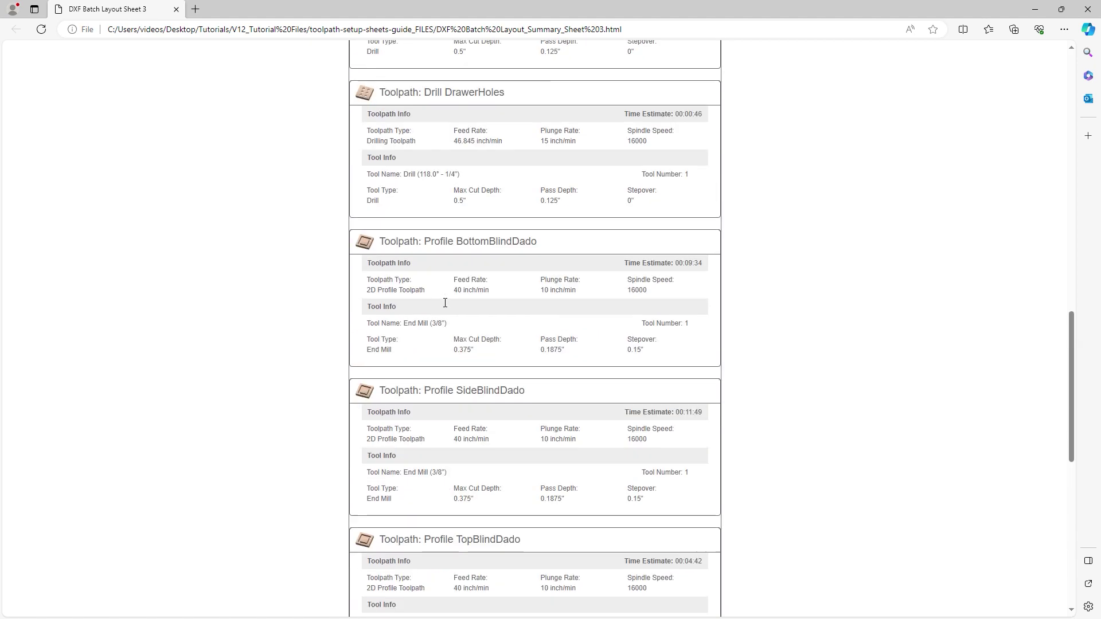
left_click(176, 9)
left_click(845, 91)
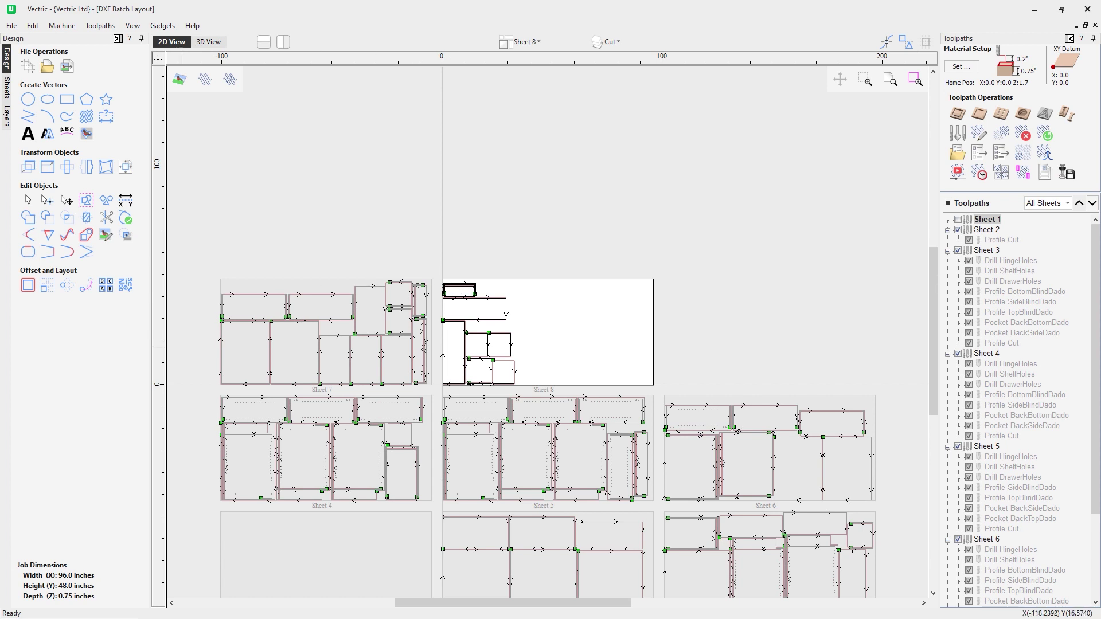
Open the document notes, check the text that feeds the setup sheet's job notes, and close them
left_click(32, 26)
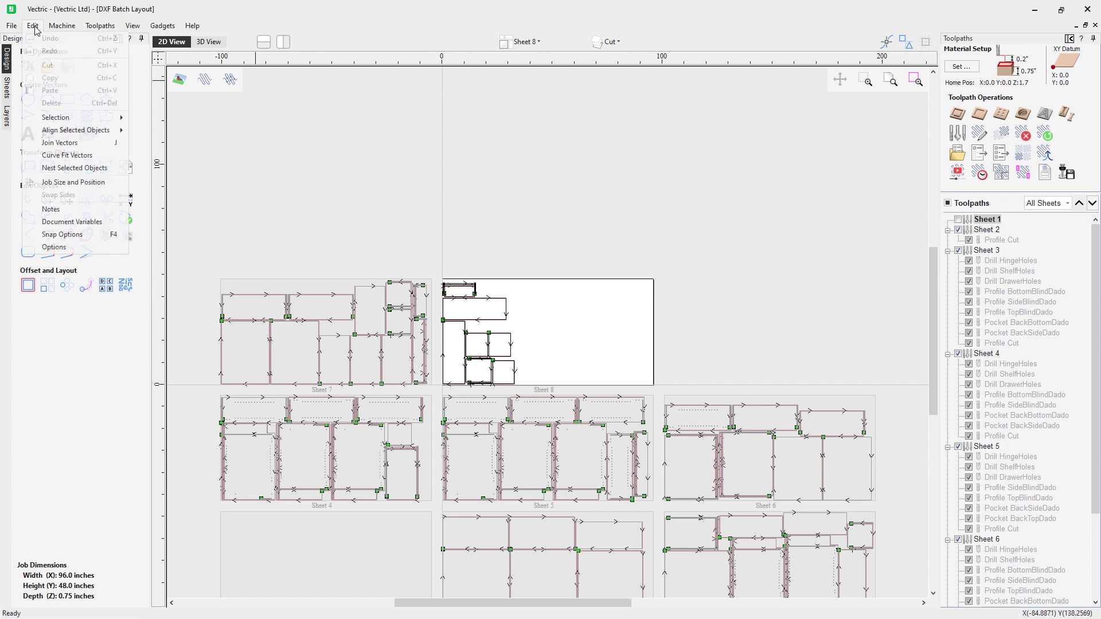
left_click(36, 210)
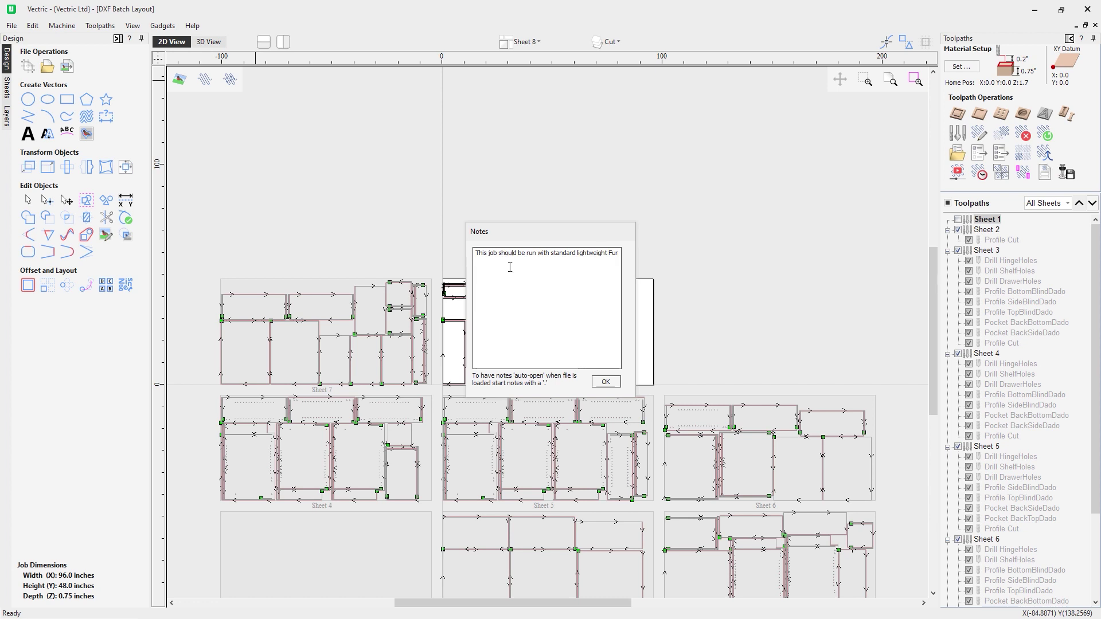
left_click_drag(477, 254, 463, 283)
left_click(606, 382)
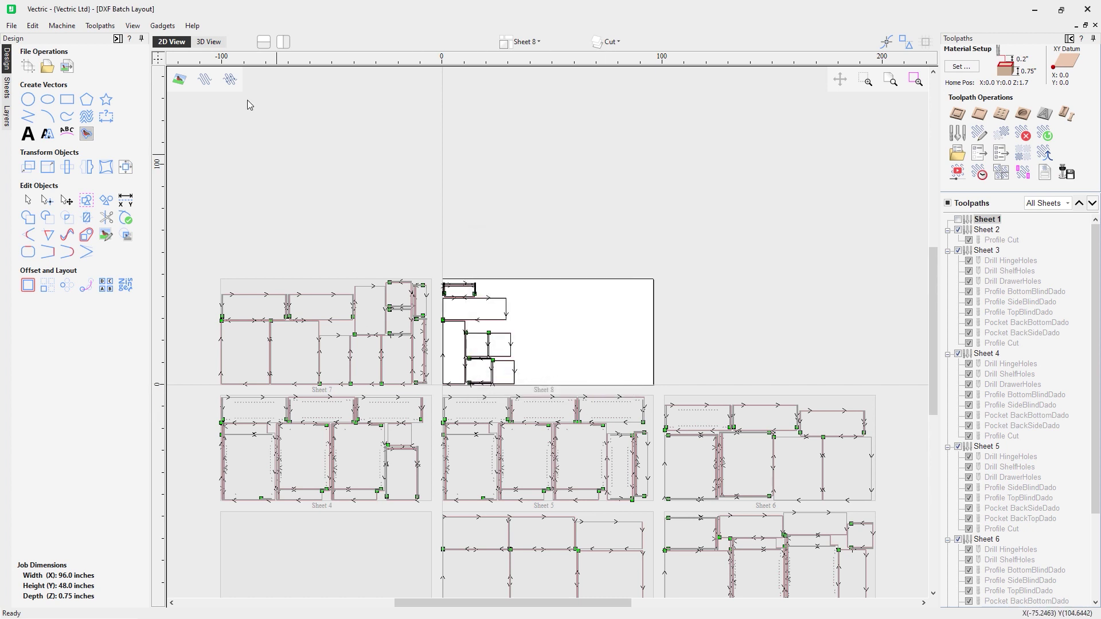
Close the DXF Batch Layout file without saving and open Introduction_To_Two_Sided_Machining.crv
left_click(11, 26)
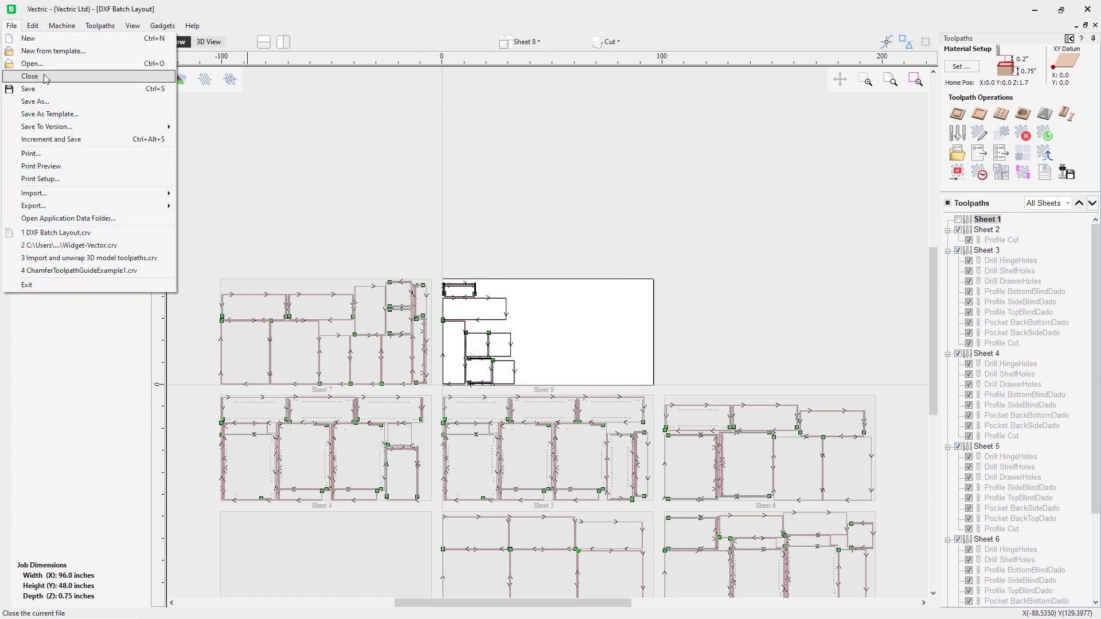
left_click(45, 77)
left_click(545, 340)
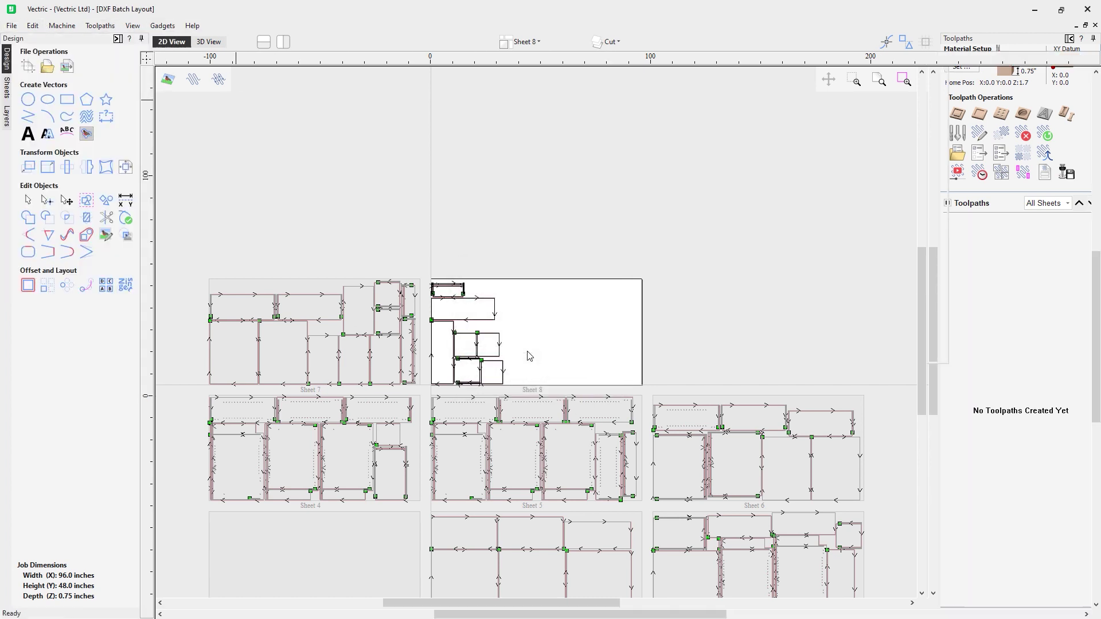
left_click(74, 166)
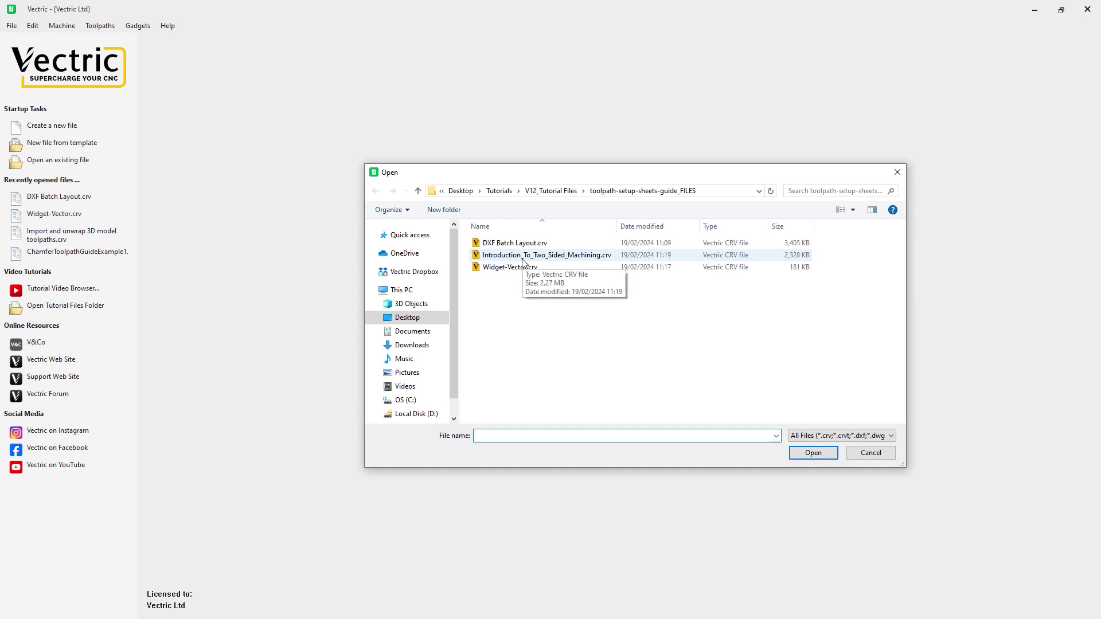
double_click(523, 257)
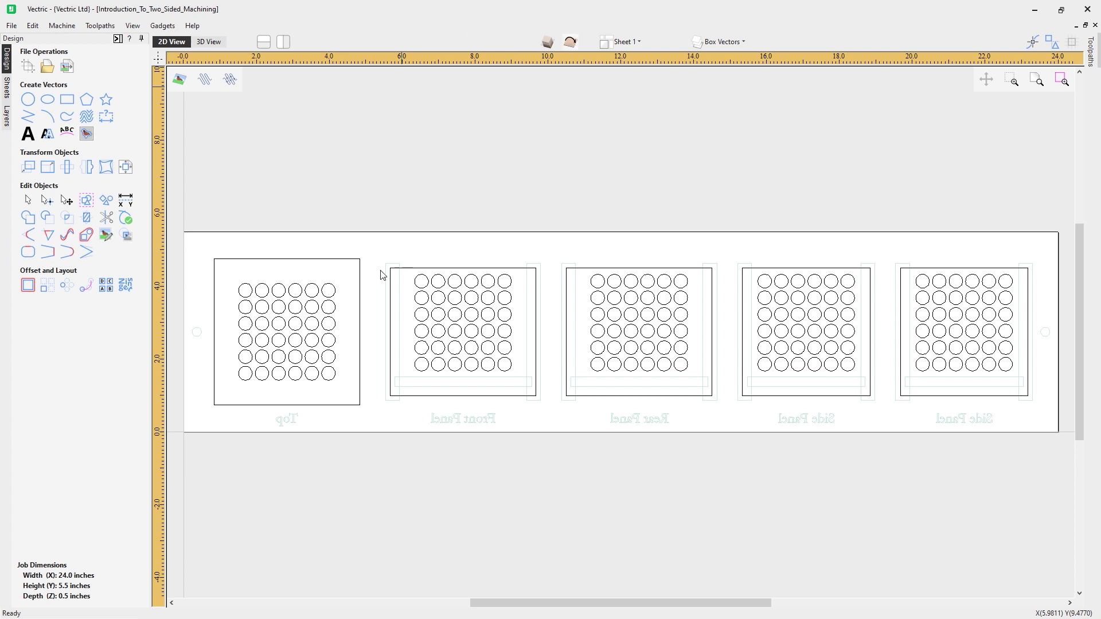
Examine the top and bottom sides of the job in 2D and 3D, with the opposite side's vectors shown and hidden
key("ctrl+shift+f")
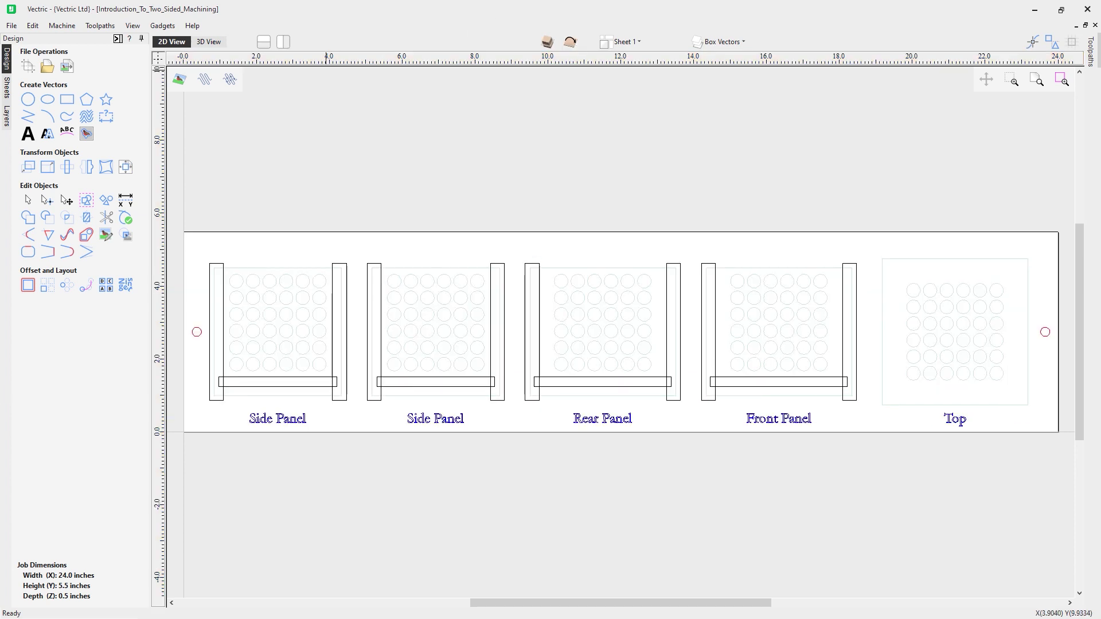
left_click(211, 42)
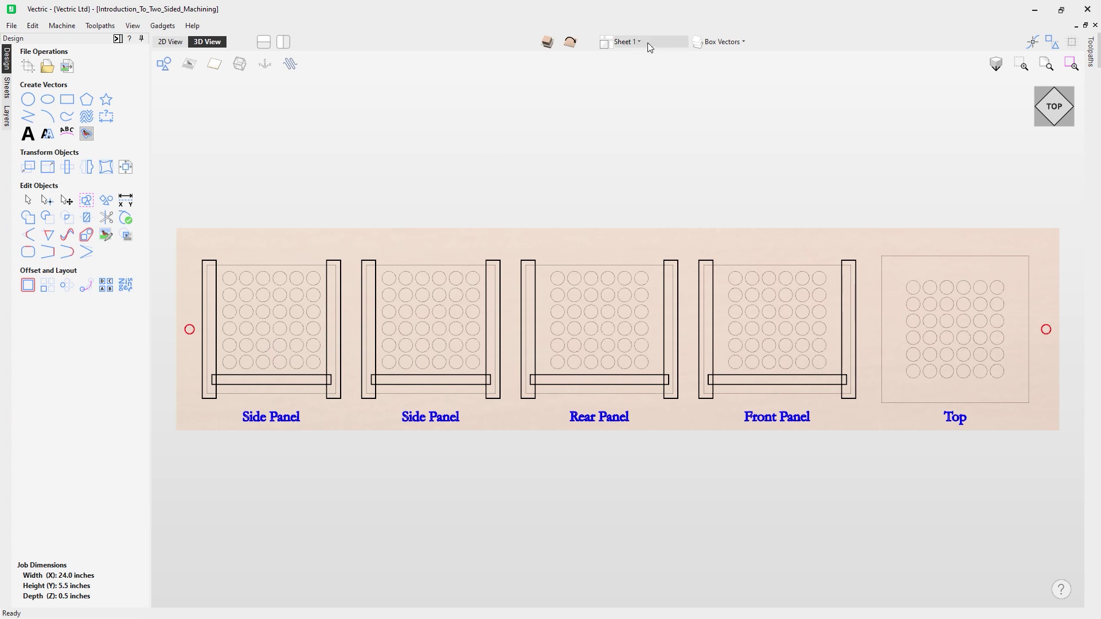
left_click(724, 42)
left_click(571, 43)
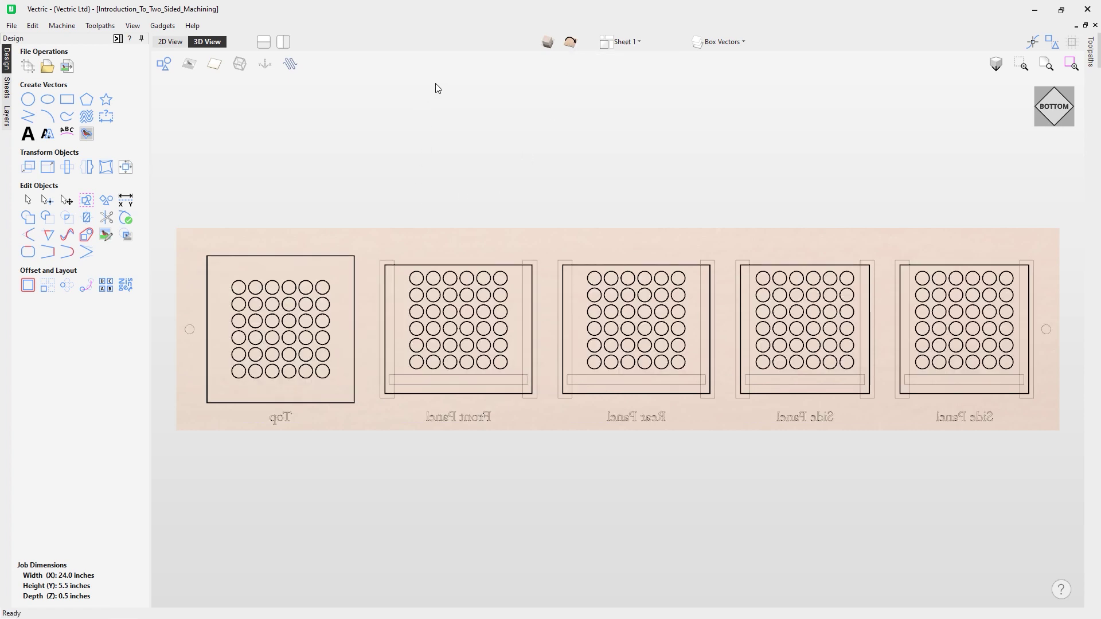
left_click(171, 42)
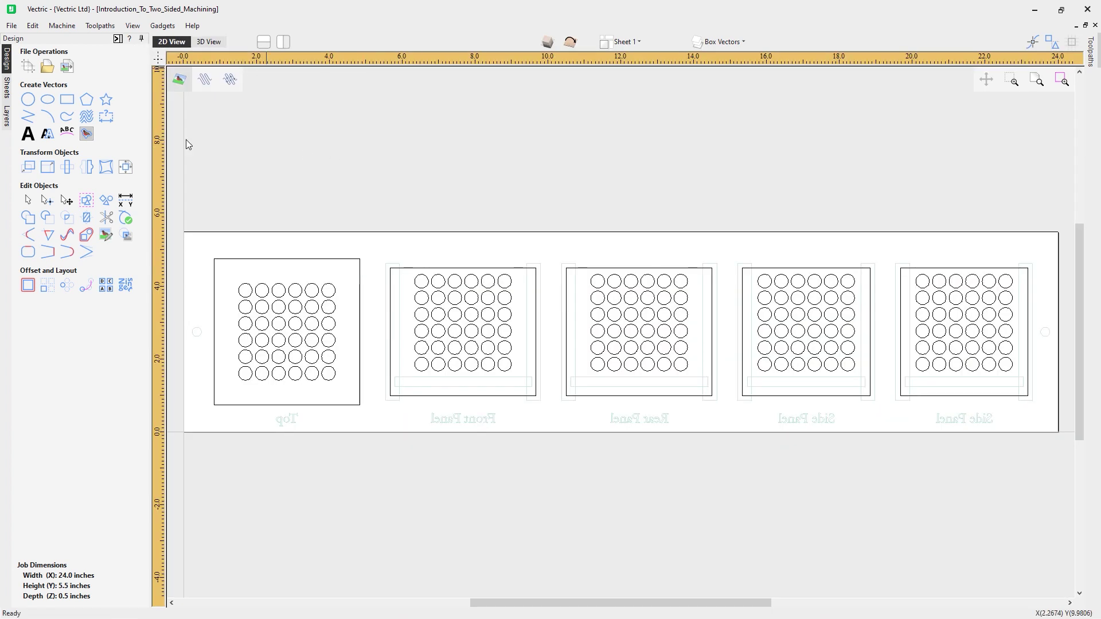
left_click(207, 42)
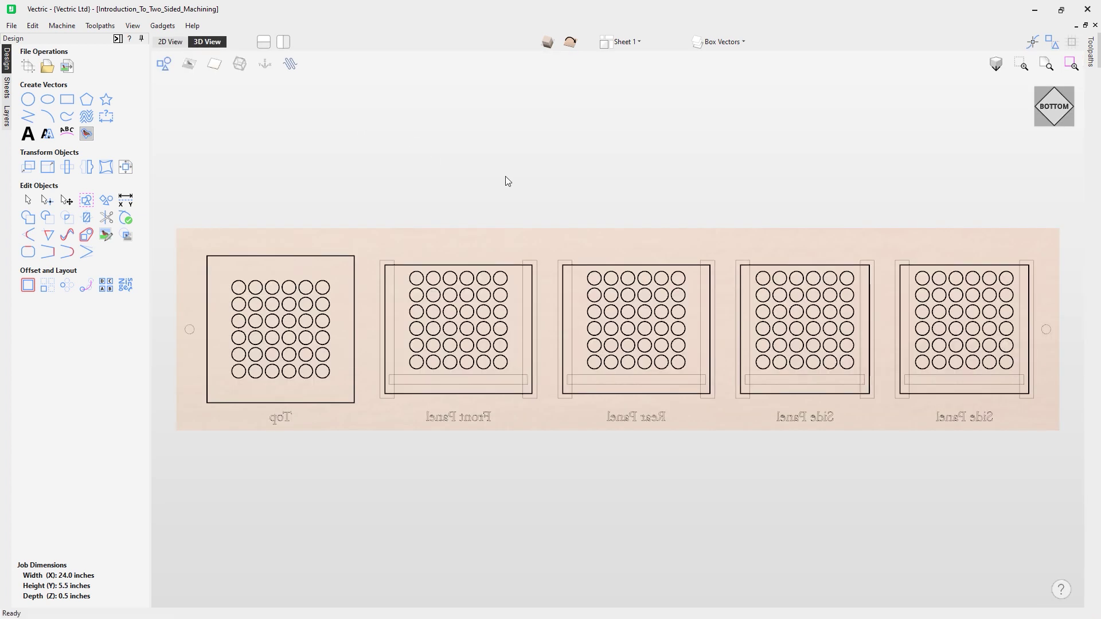
left_click(548, 42)
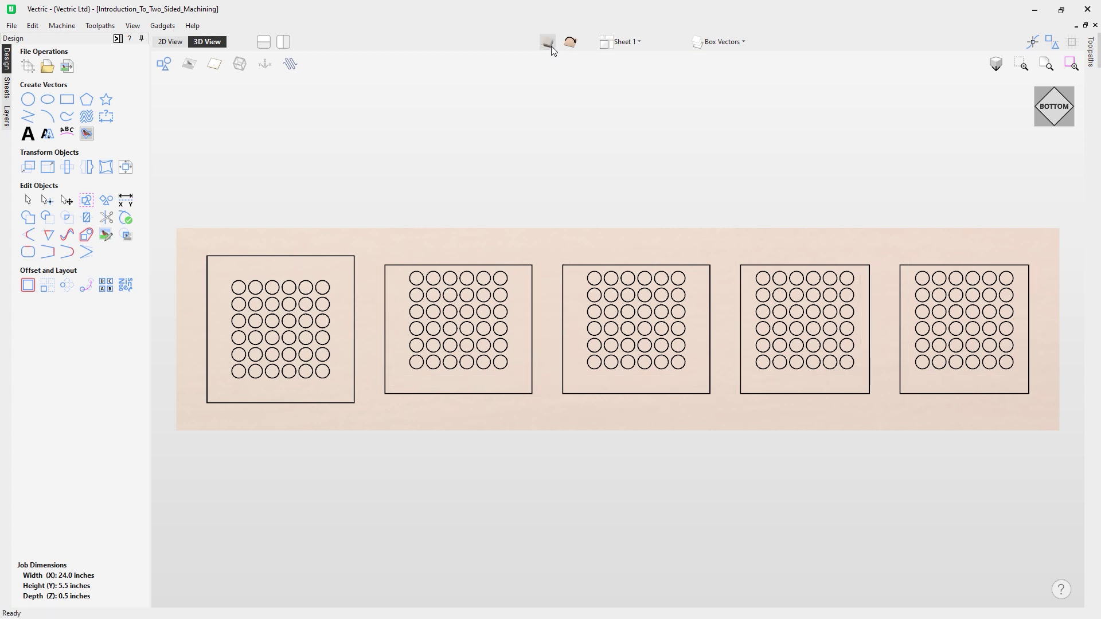
left_click(548, 42)
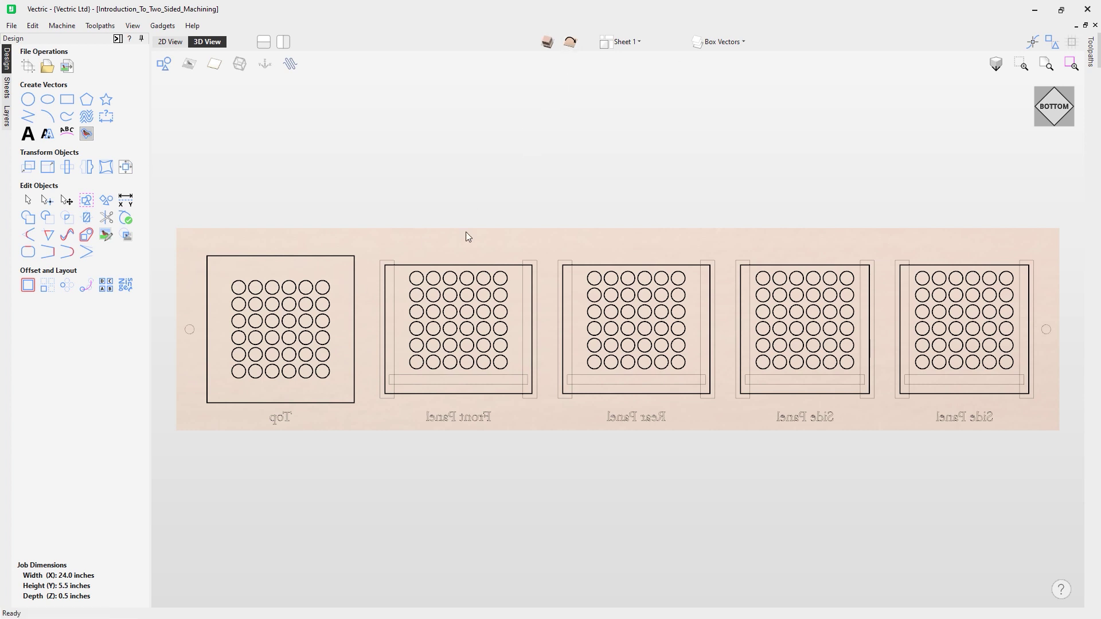
Keep the toolpath controls permanently displayed and review the toolpath lists for the top and bottom sides
left_click(1090, 53)
left_click(1077, 38)
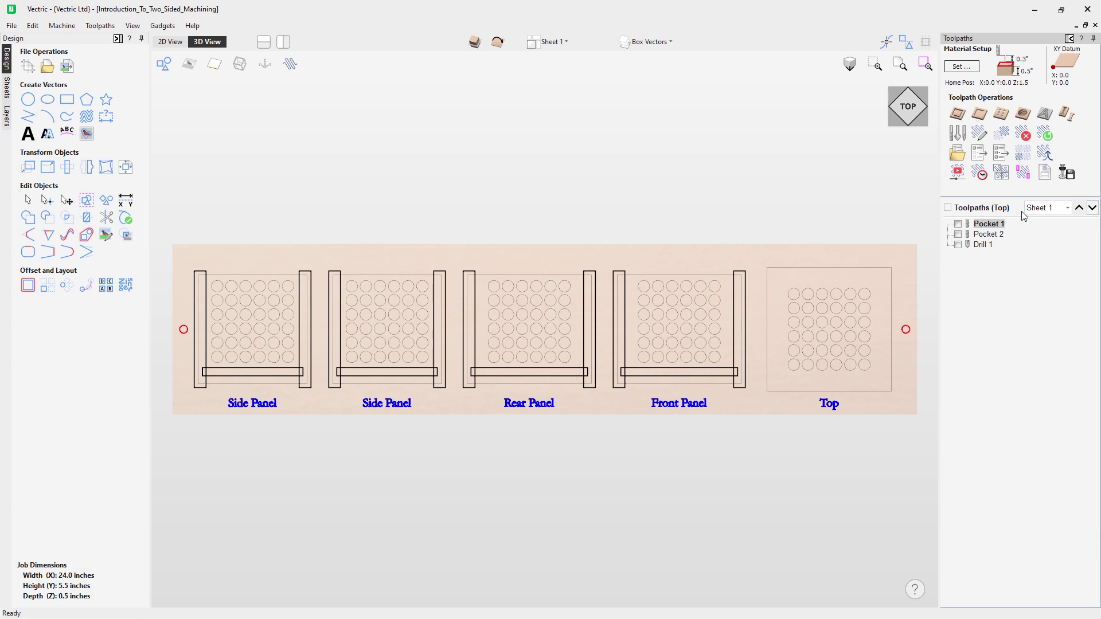
left_click(497, 42)
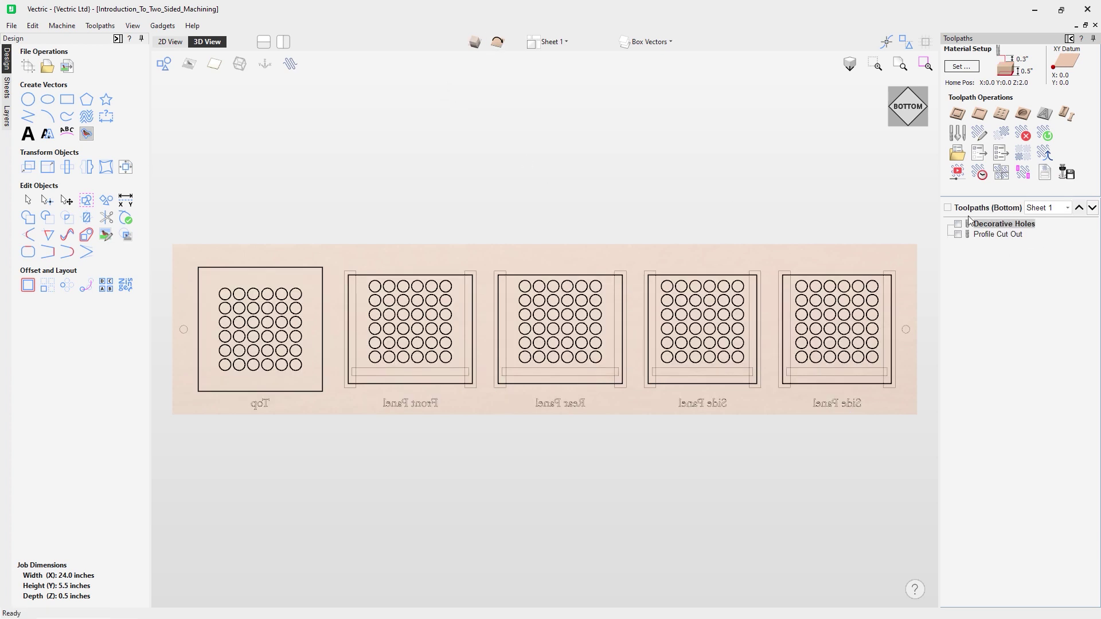
left_click(497, 45)
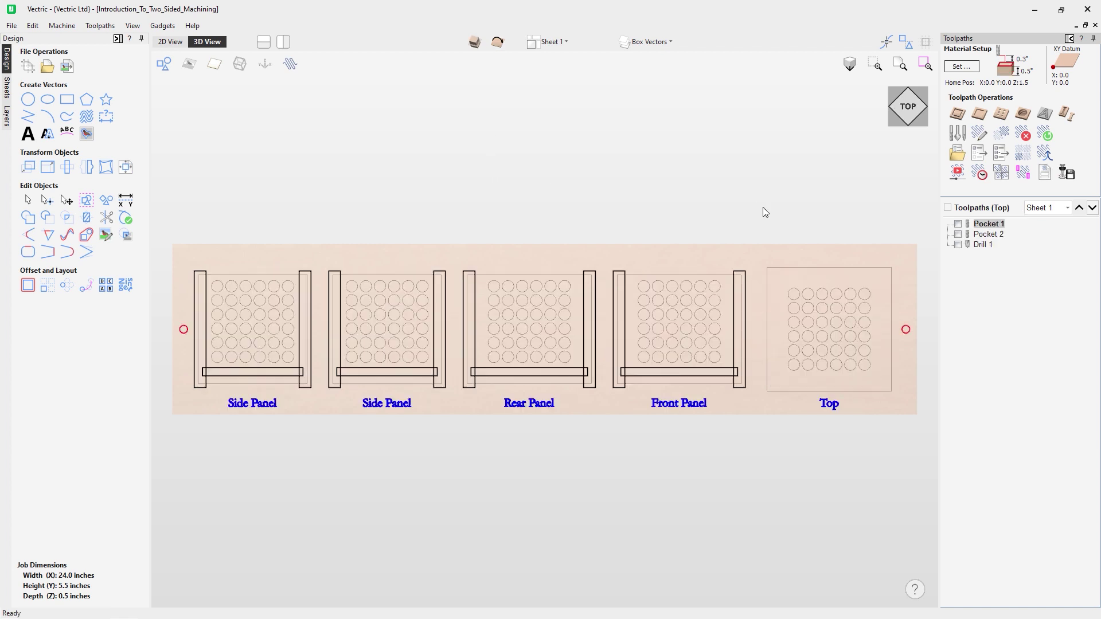
Save the top side's job setup sheet as Introduction_To_Two_Sided_Machining_Summary.html and review its material setup and toolpath details
left_click(1045, 172)
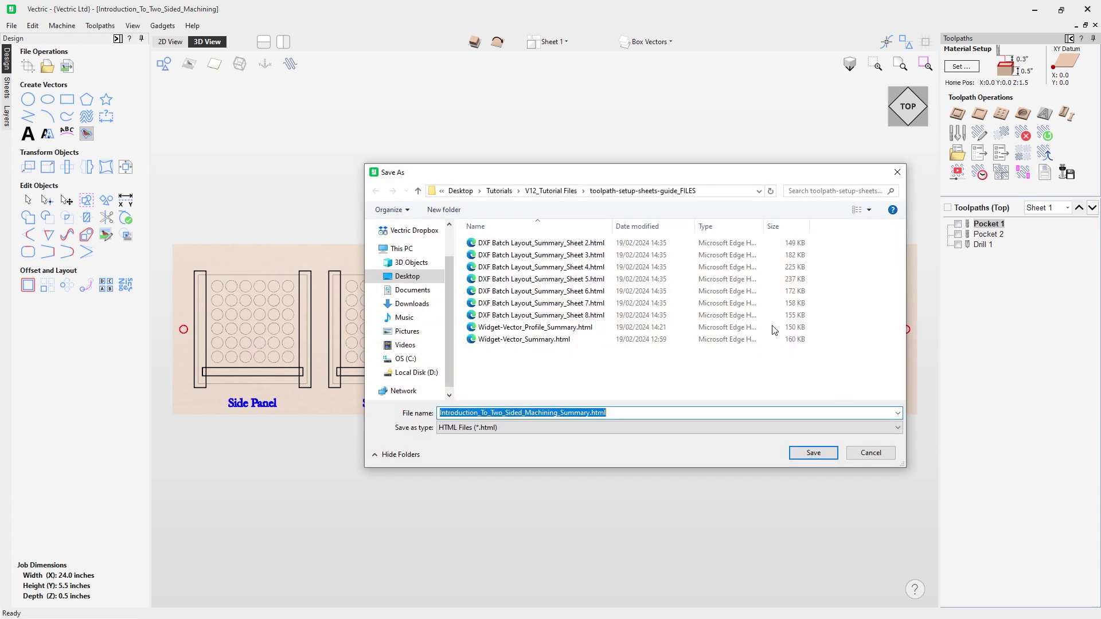
left_click(814, 453)
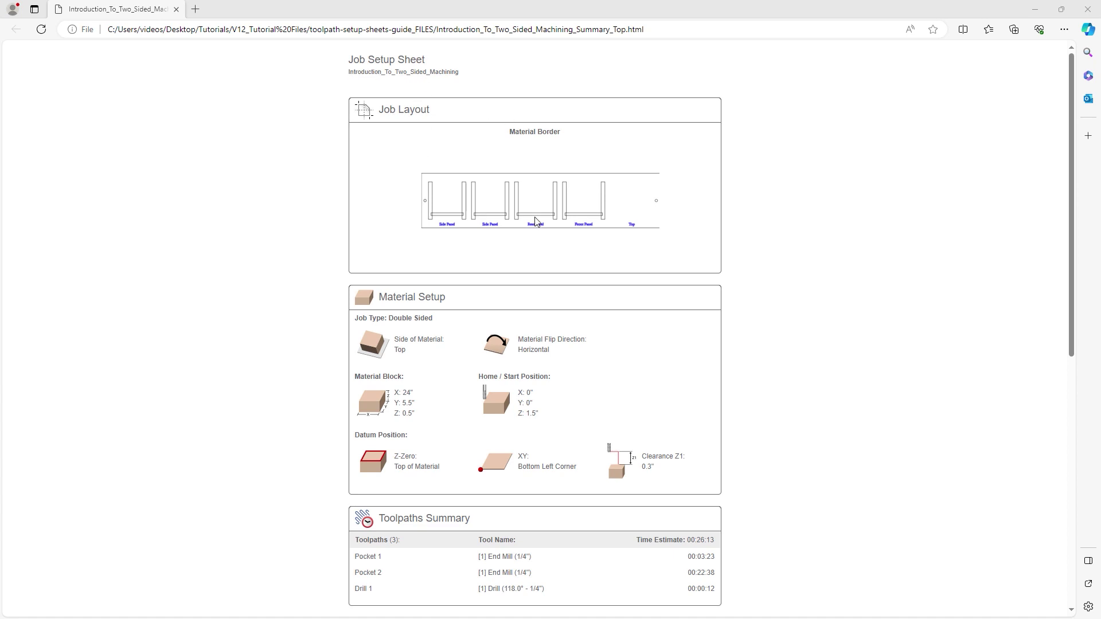
scroll(312, 304, "down", 1)
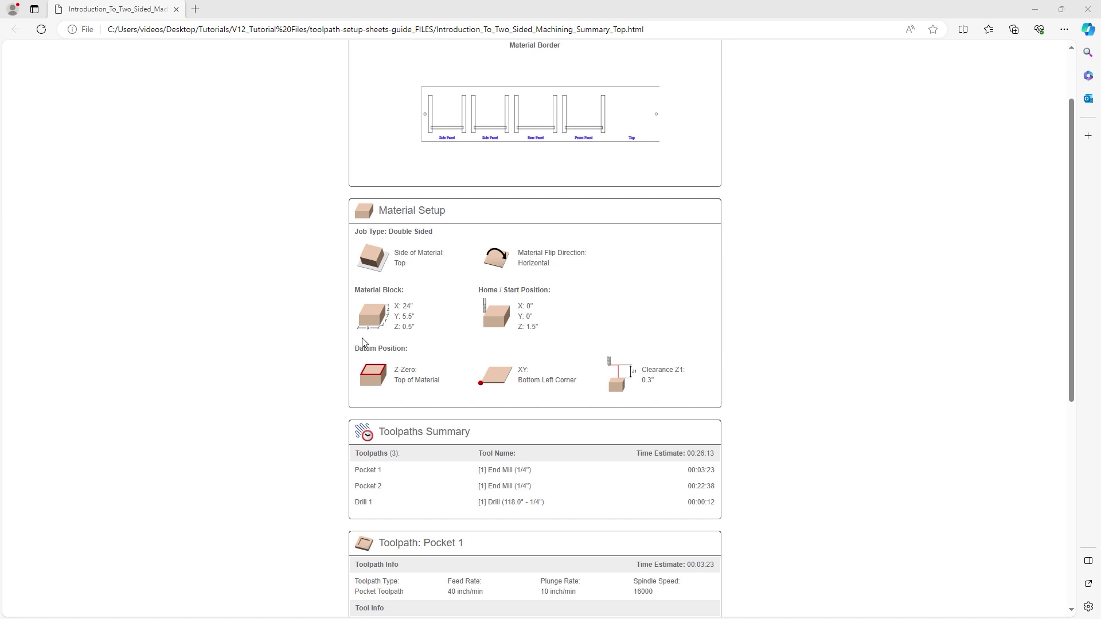
scroll(365, 341, "down", 2)
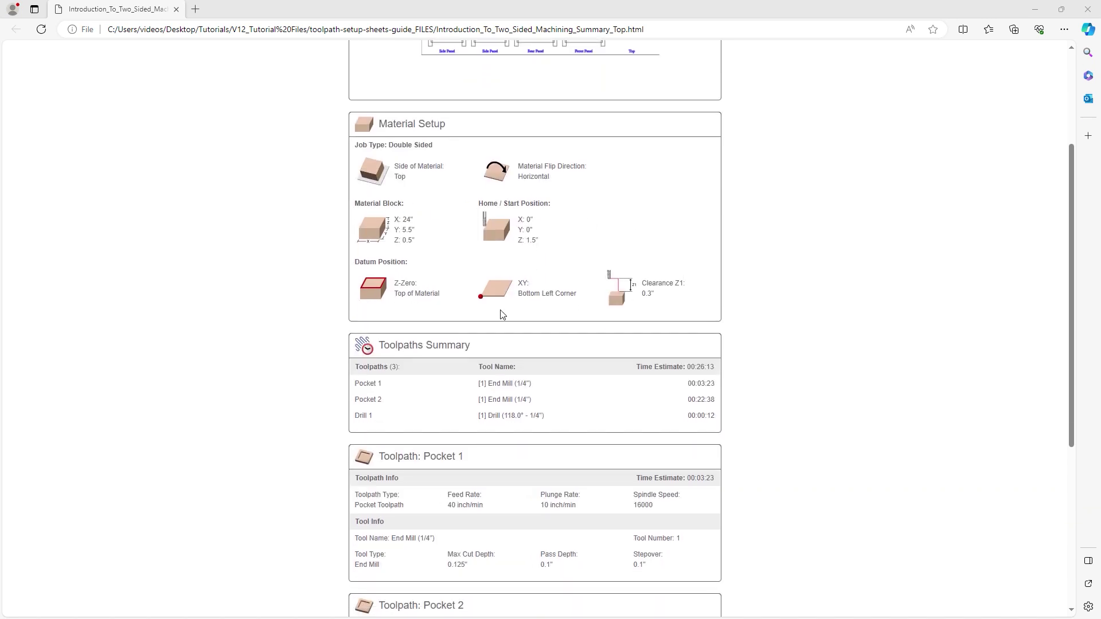
scroll(604, 320, "down", 3)
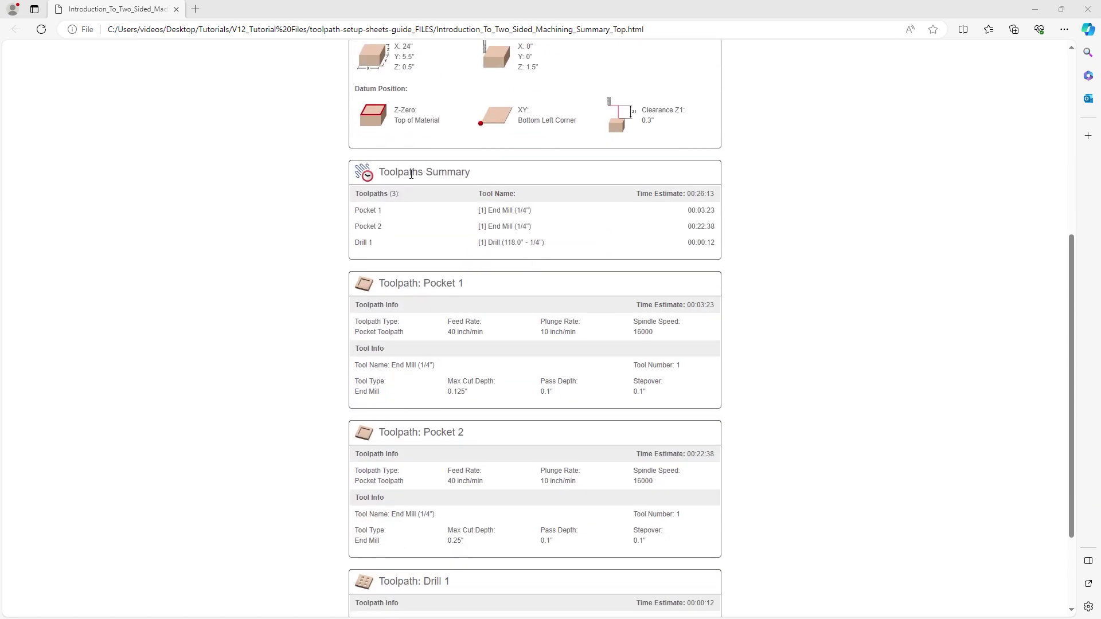
scroll(523, 283, "down", 2)
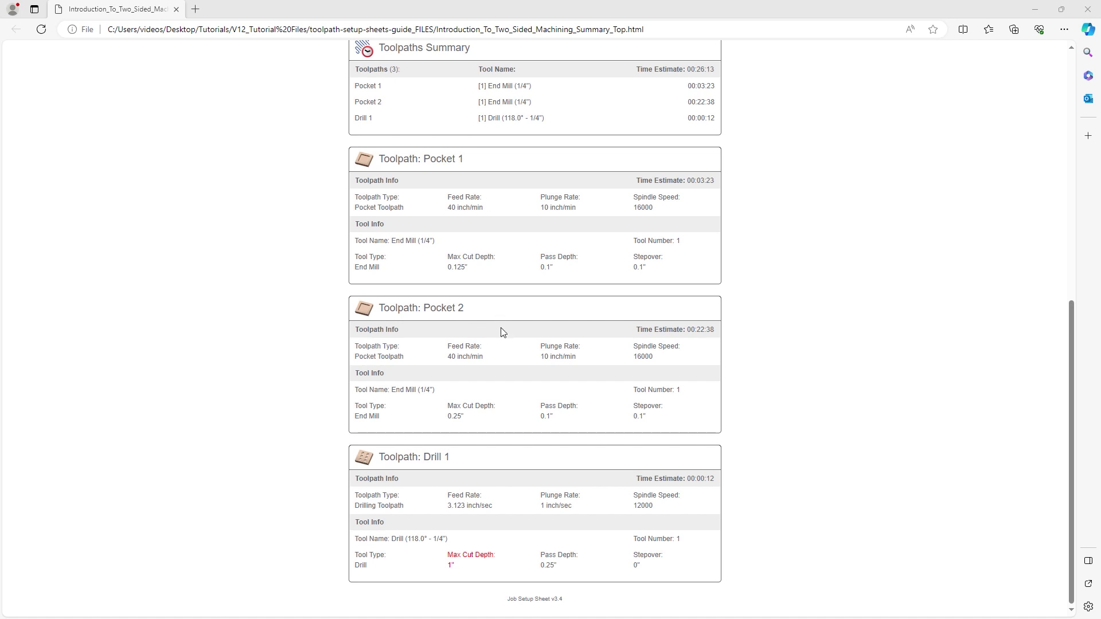
left_click_drag(451, 567, 466, 582)
left_click(467, 582)
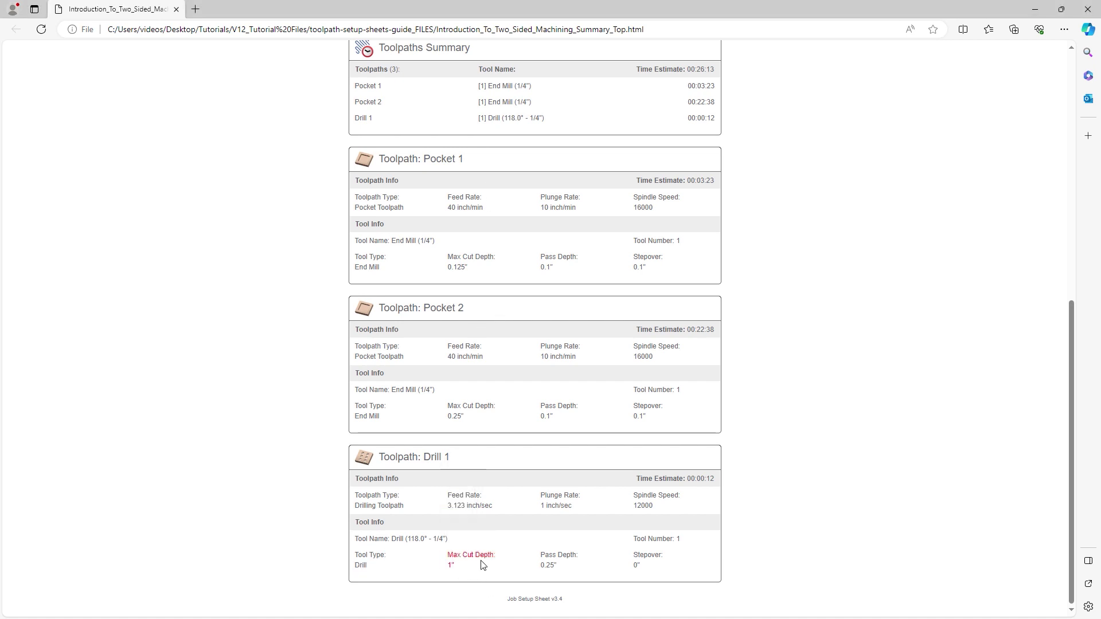
left_click(177, 11)
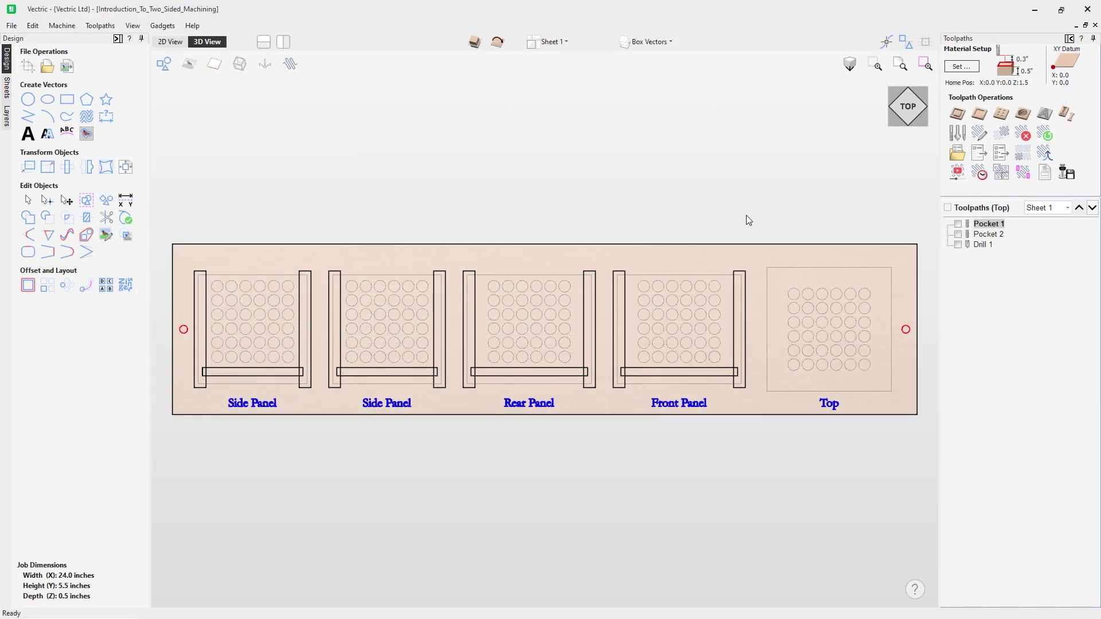
Flip the job to the bottom side and save its job setup sheet as Introduction_To_Two_Sided_Machining_Summary.html
left_click(498, 45)
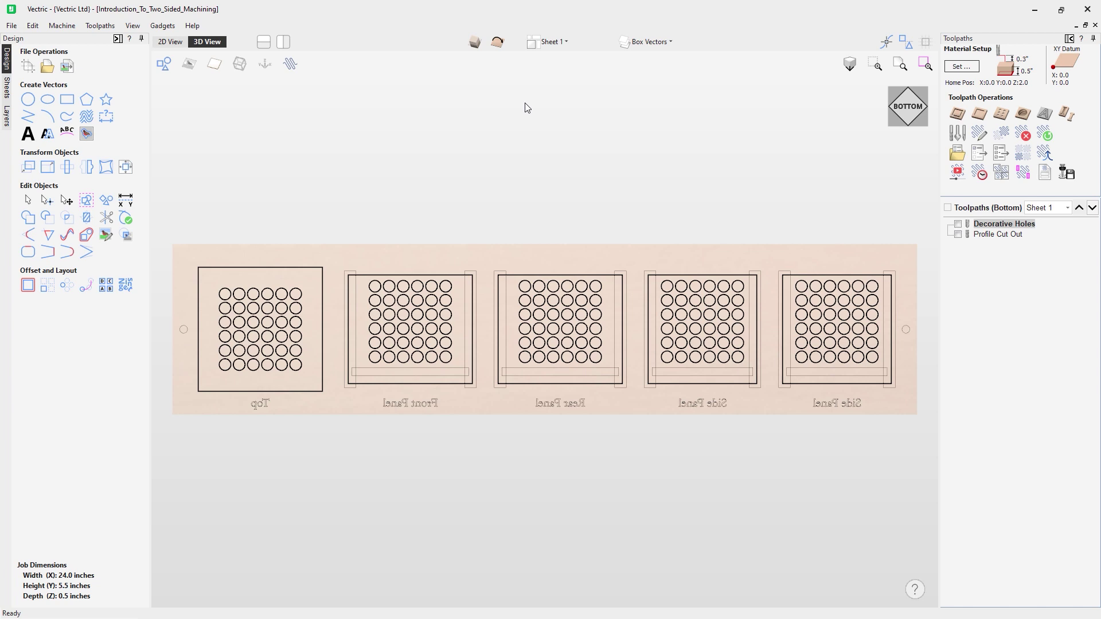
left_click(1045, 173)
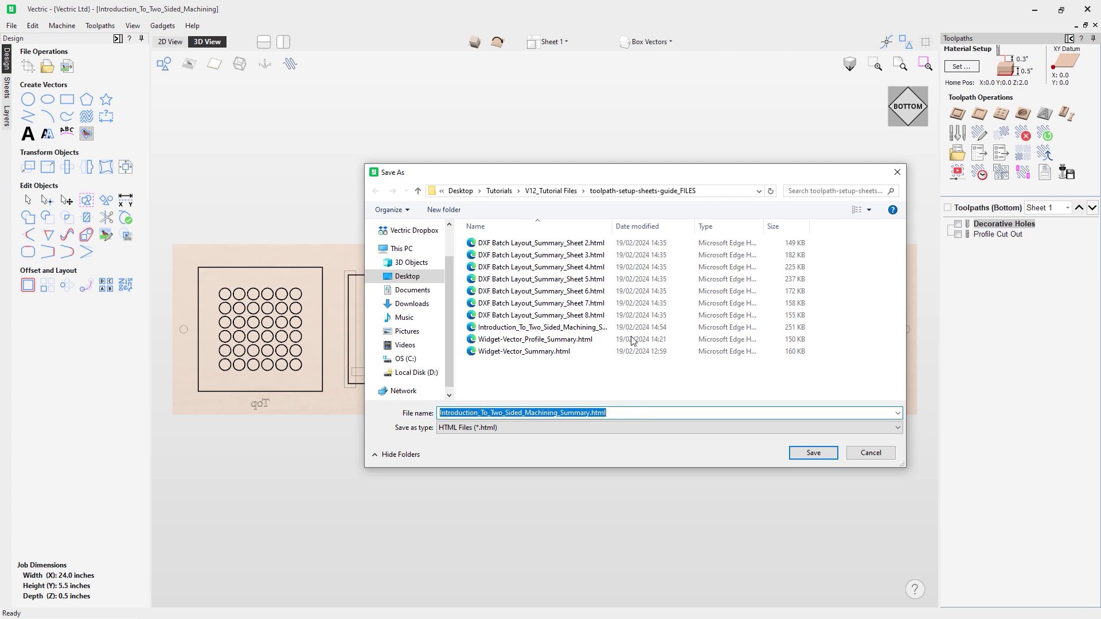
left_click_drag(613, 226, 672, 227)
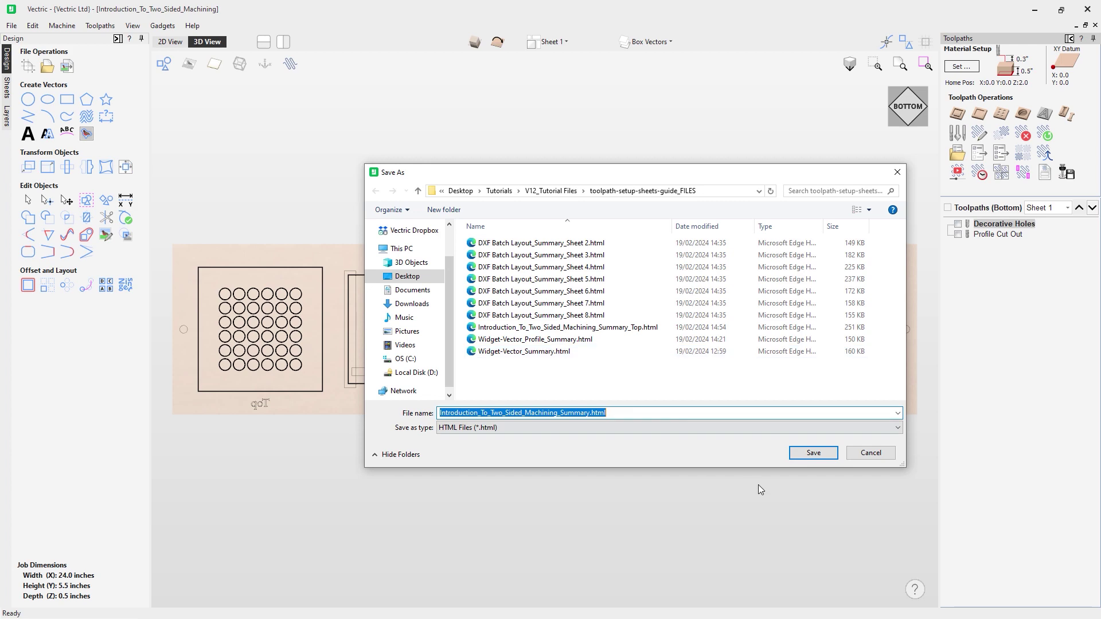
left_click(820, 456)
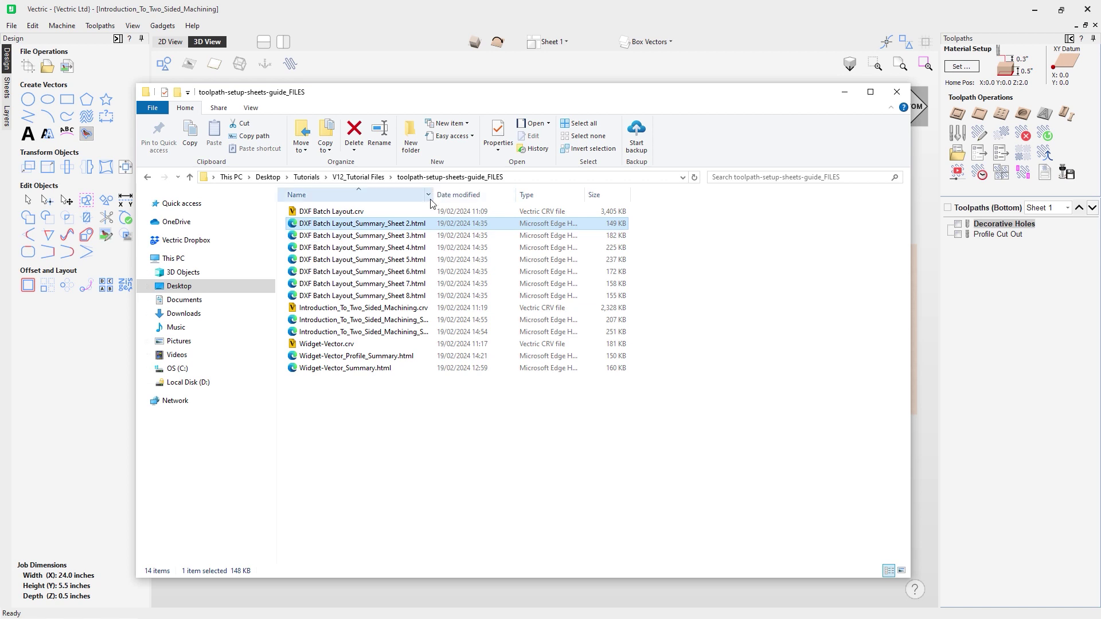
Check the full names of the saved top and bottom setup sheets in the toolpath-setup-sheets-guide_FILES folder
double_click(434, 195)
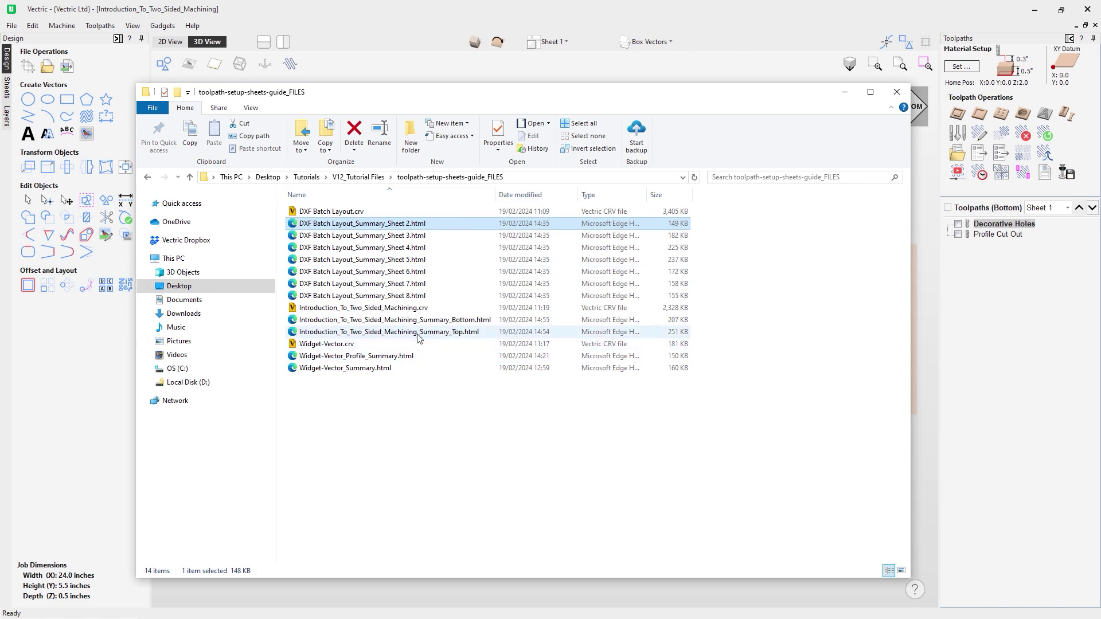
left_click(464, 323)
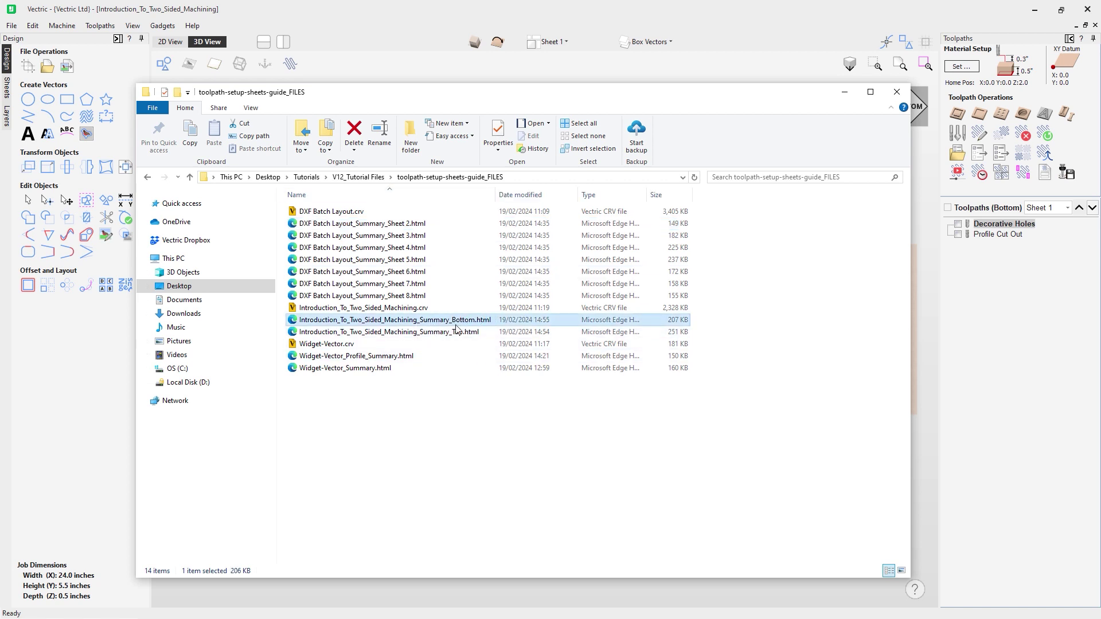
left_click(844, 91)
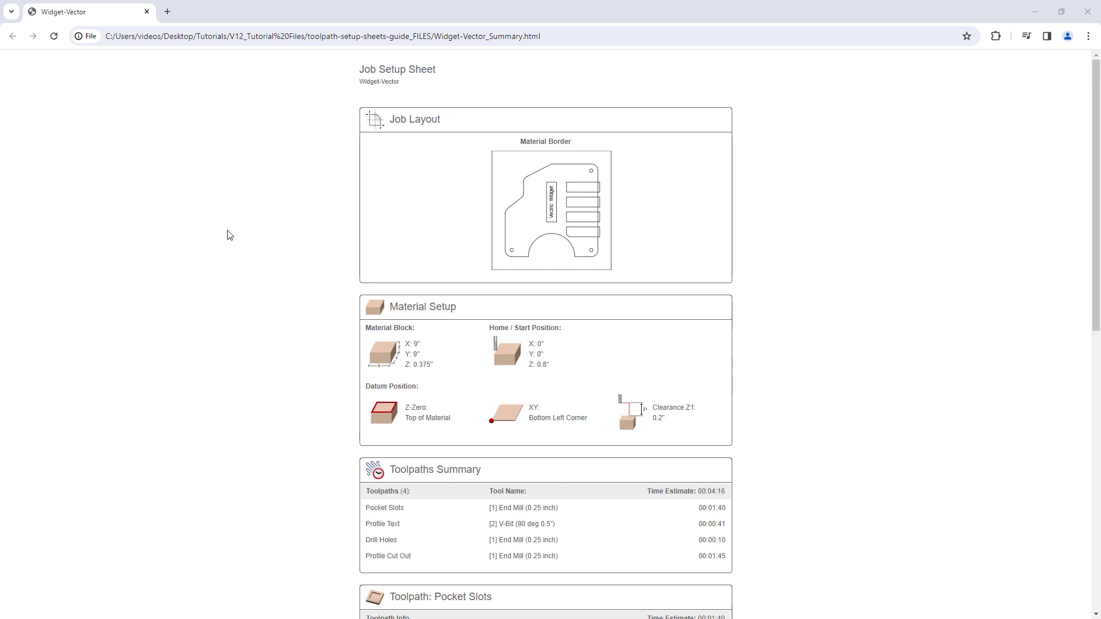
Open the print preview of Widget-Vector_Summary.html in the browser and show its additional print settings
right_click(179, 184)
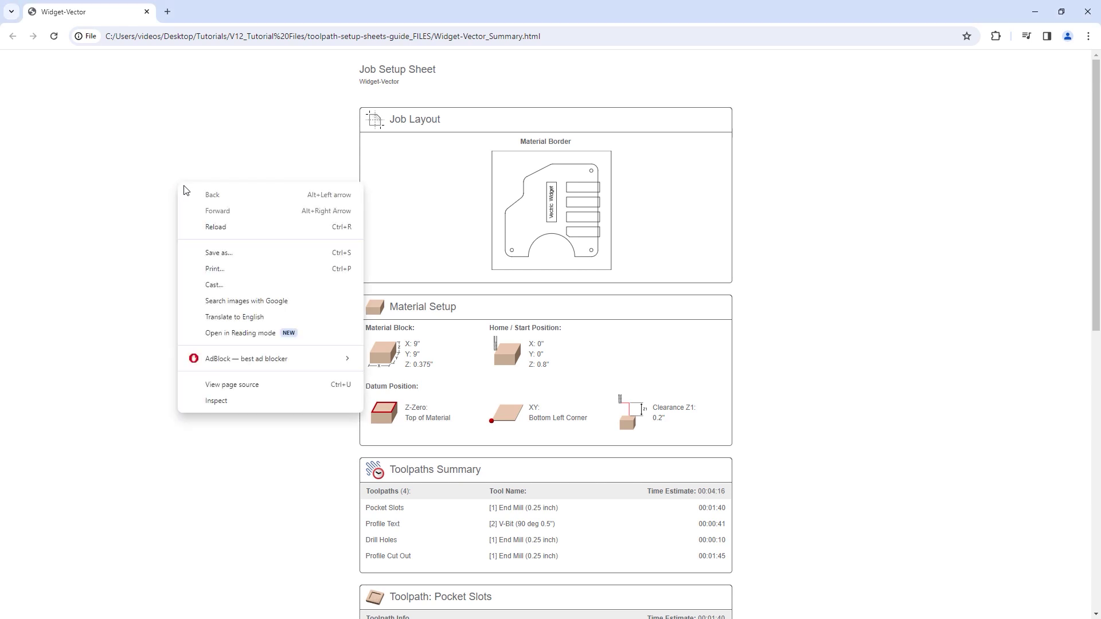
left_click(229, 273)
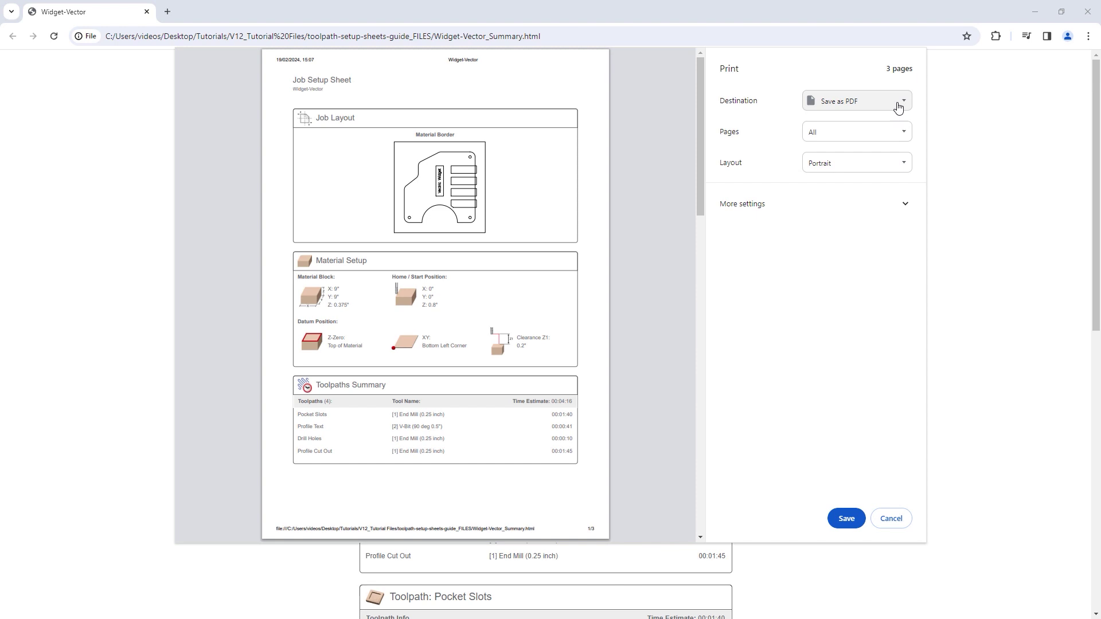
left_click(902, 211)
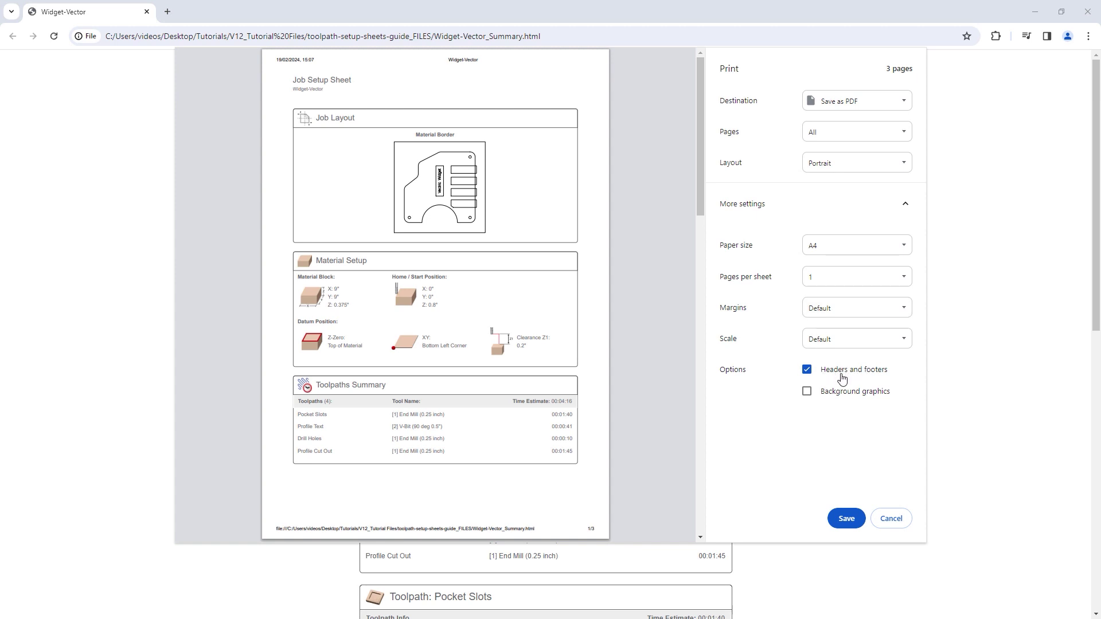
Preview the printed setup sheet with Minimum margins and return the margins to Default
left_click(853, 309)
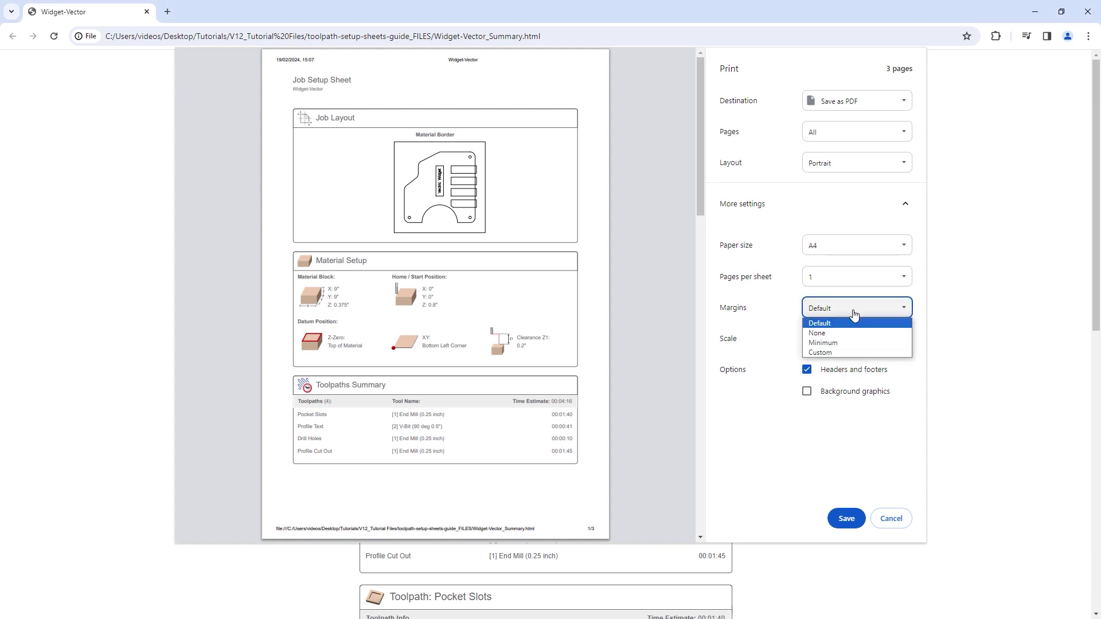
left_click(849, 343)
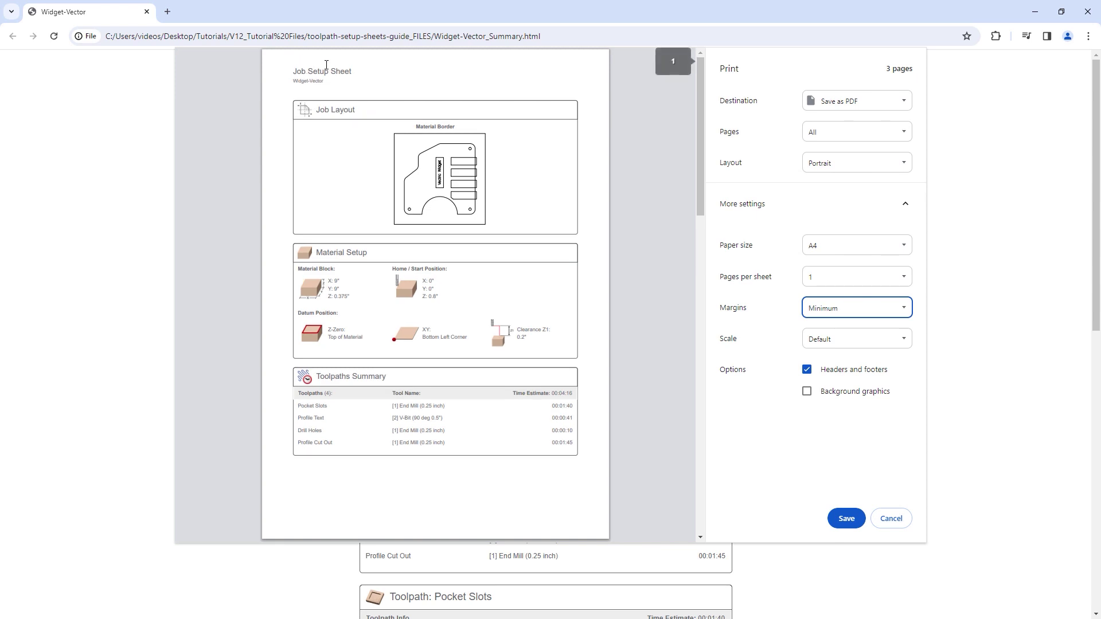
left_click(894, 313)
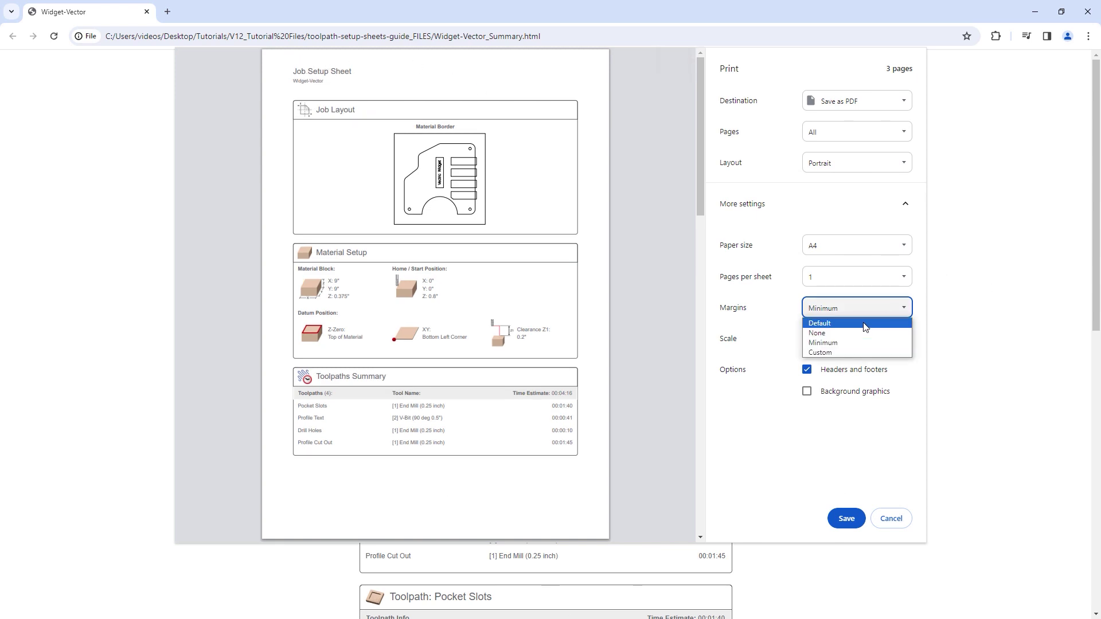
left_click(864, 328)
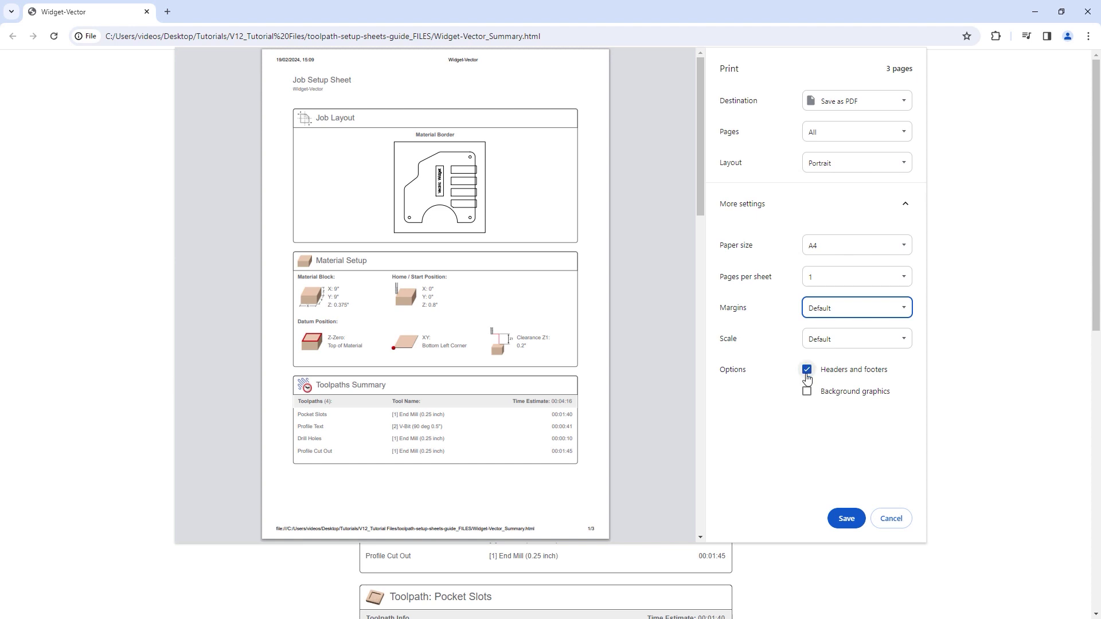
Toggle the headers and footers and the background graphics print options and back, and cancel printing
left_click(806, 369)
left_click(807, 370)
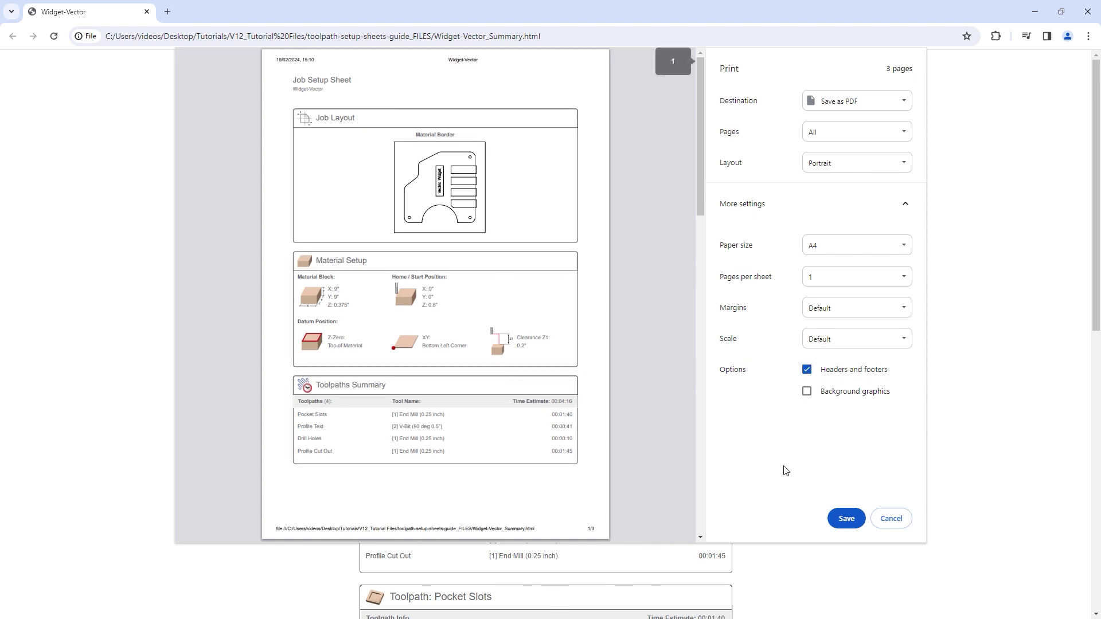
left_click(806, 394)
left_click(807, 394)
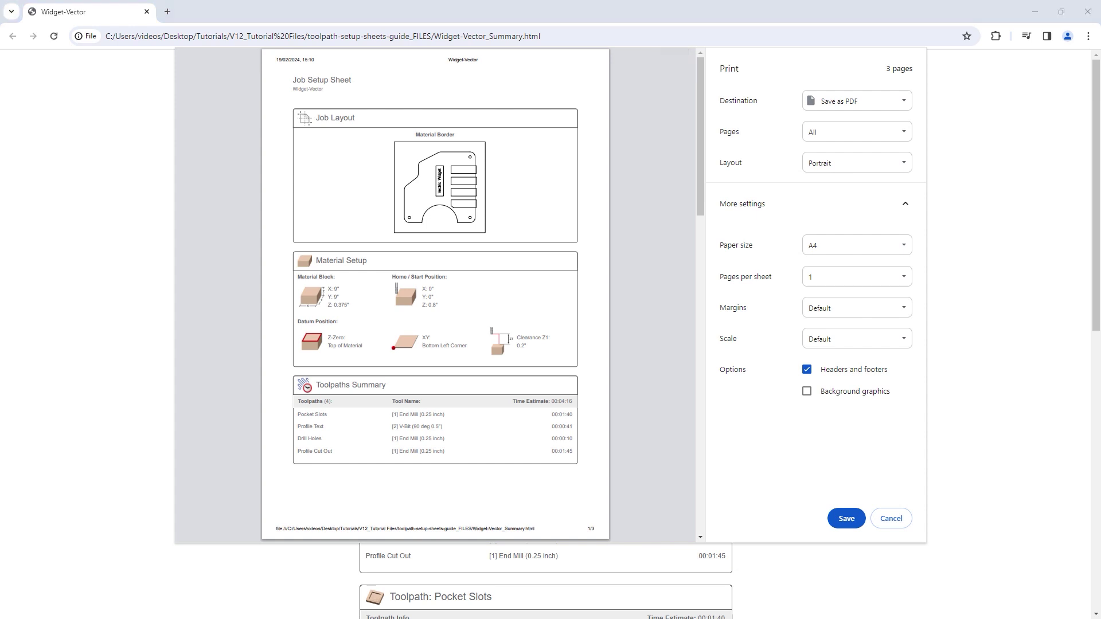
left_click(898, 525)
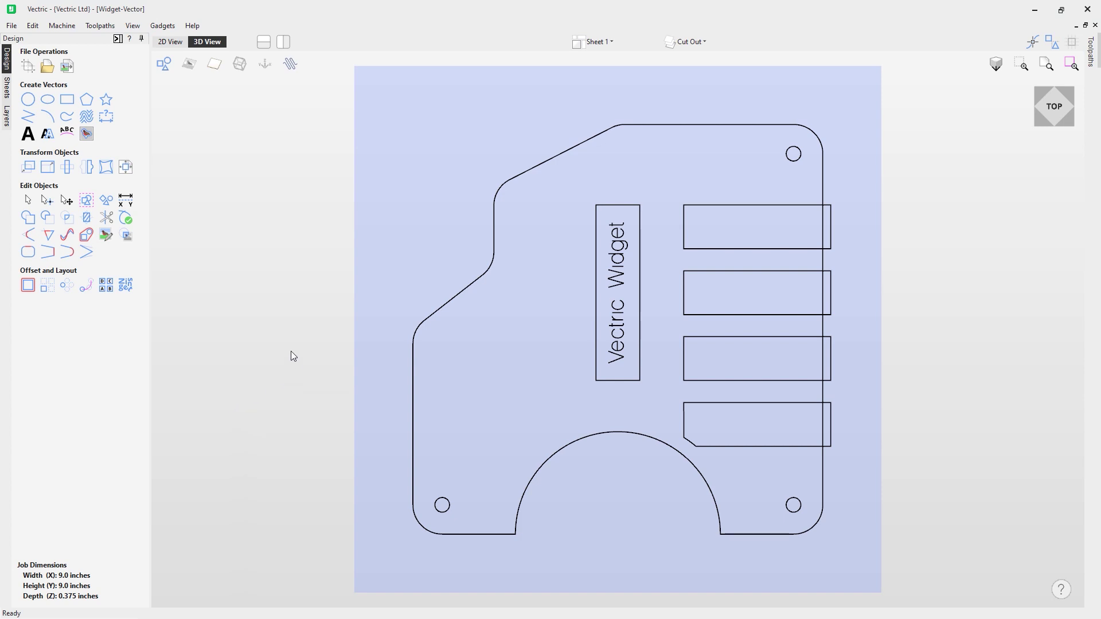
Open the Setup Sheet Editor gadget and look at its title field and text colour picker
left_click(167, 25)
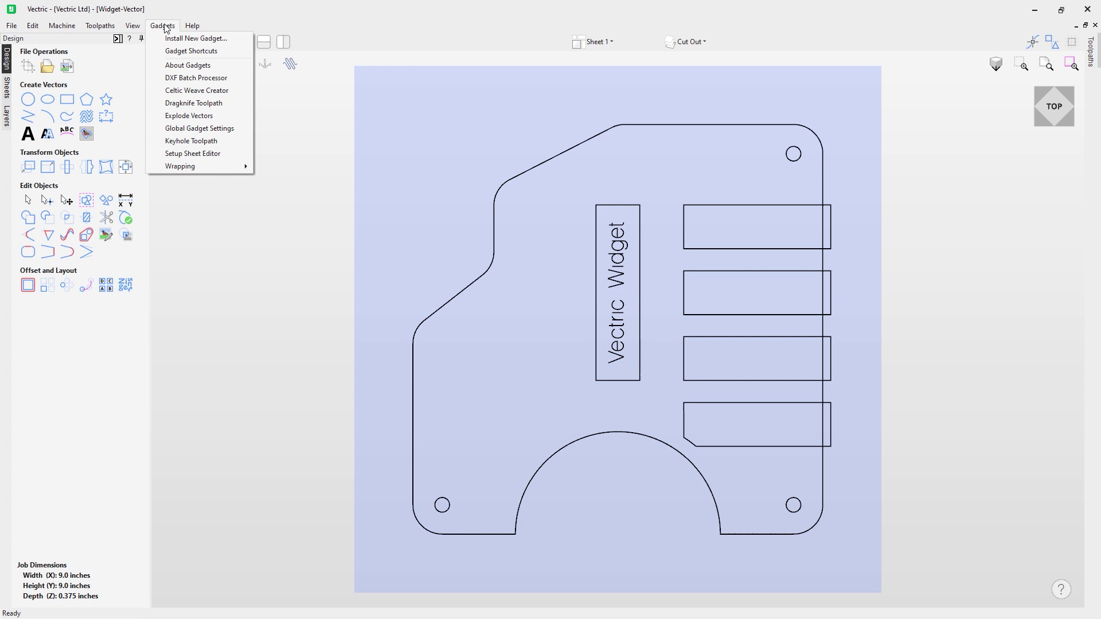
left_click(216, 154)
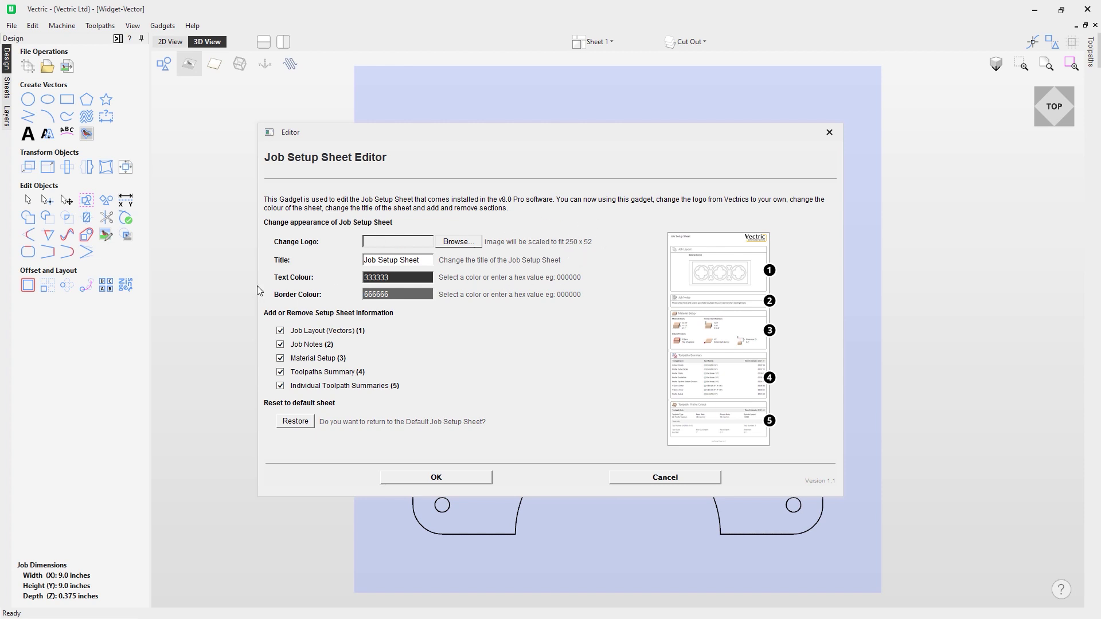
left_click(421, 259)
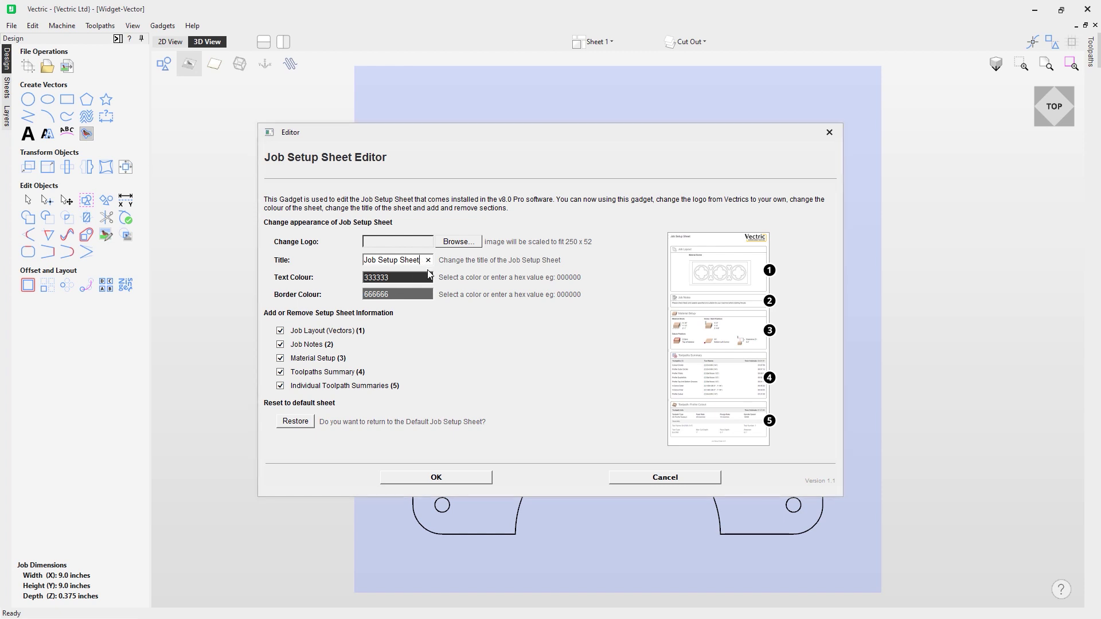
left_click(393, 278)
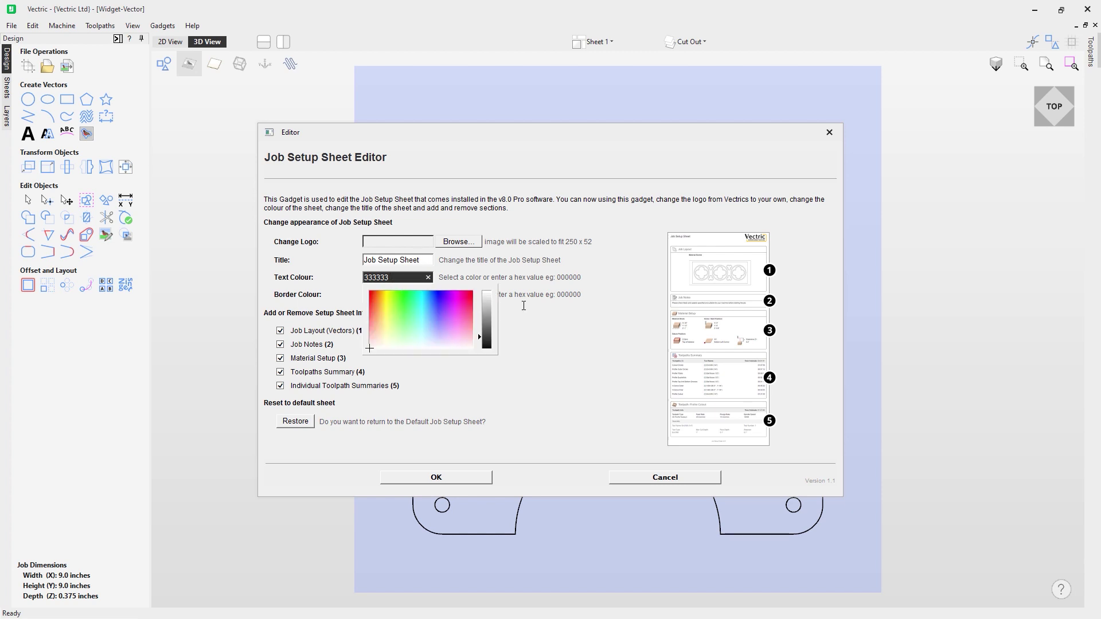